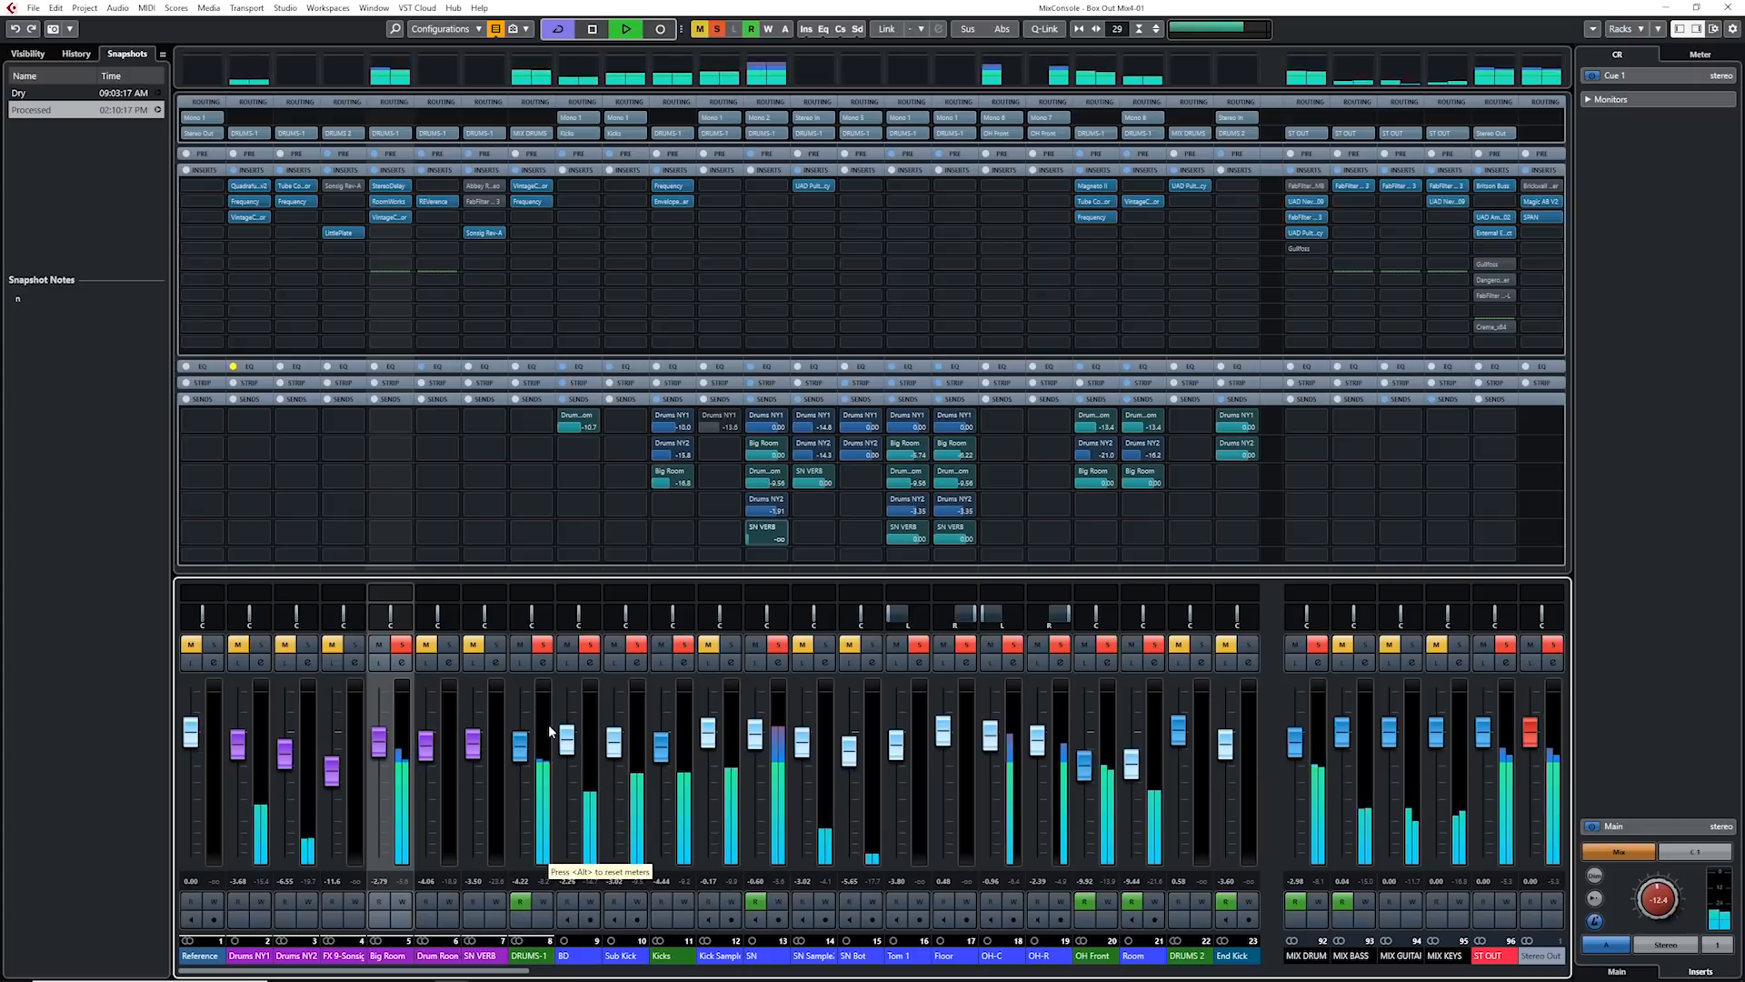
Step: Clear the Big Room solo, mute the MIX BASS, MIX GUITAR and MIX KEYS groups, and audition the drum mix
key("space")
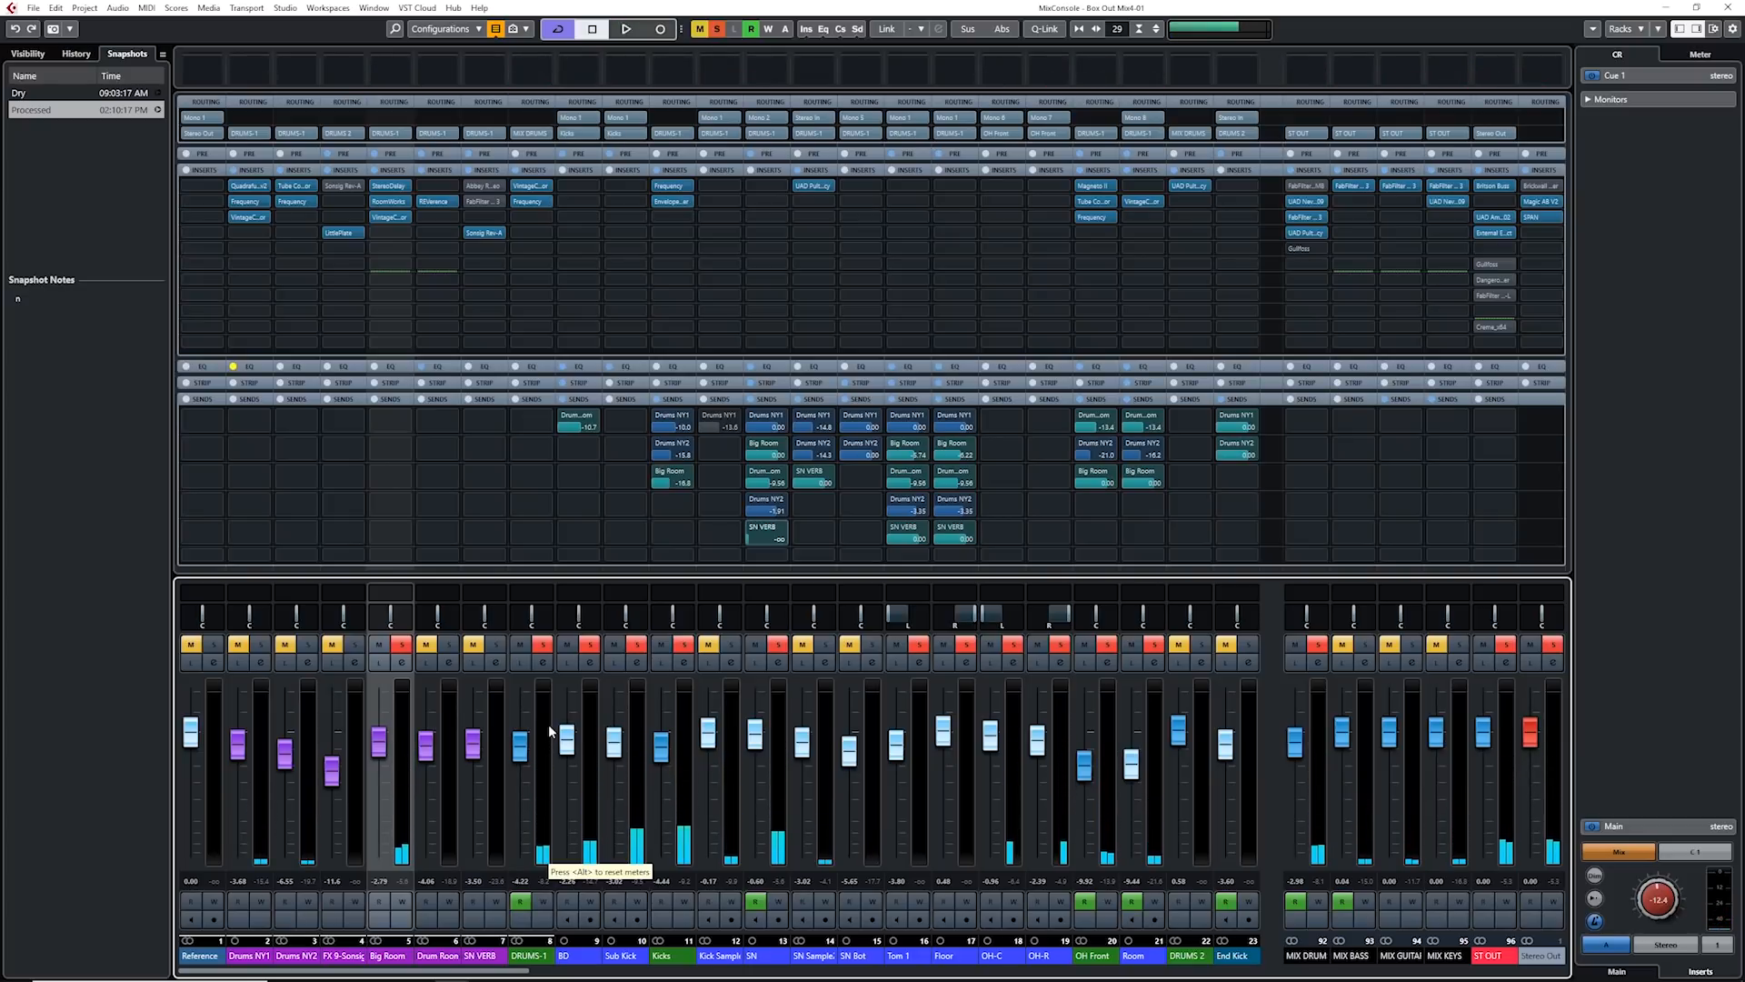
left_click(401, 644)
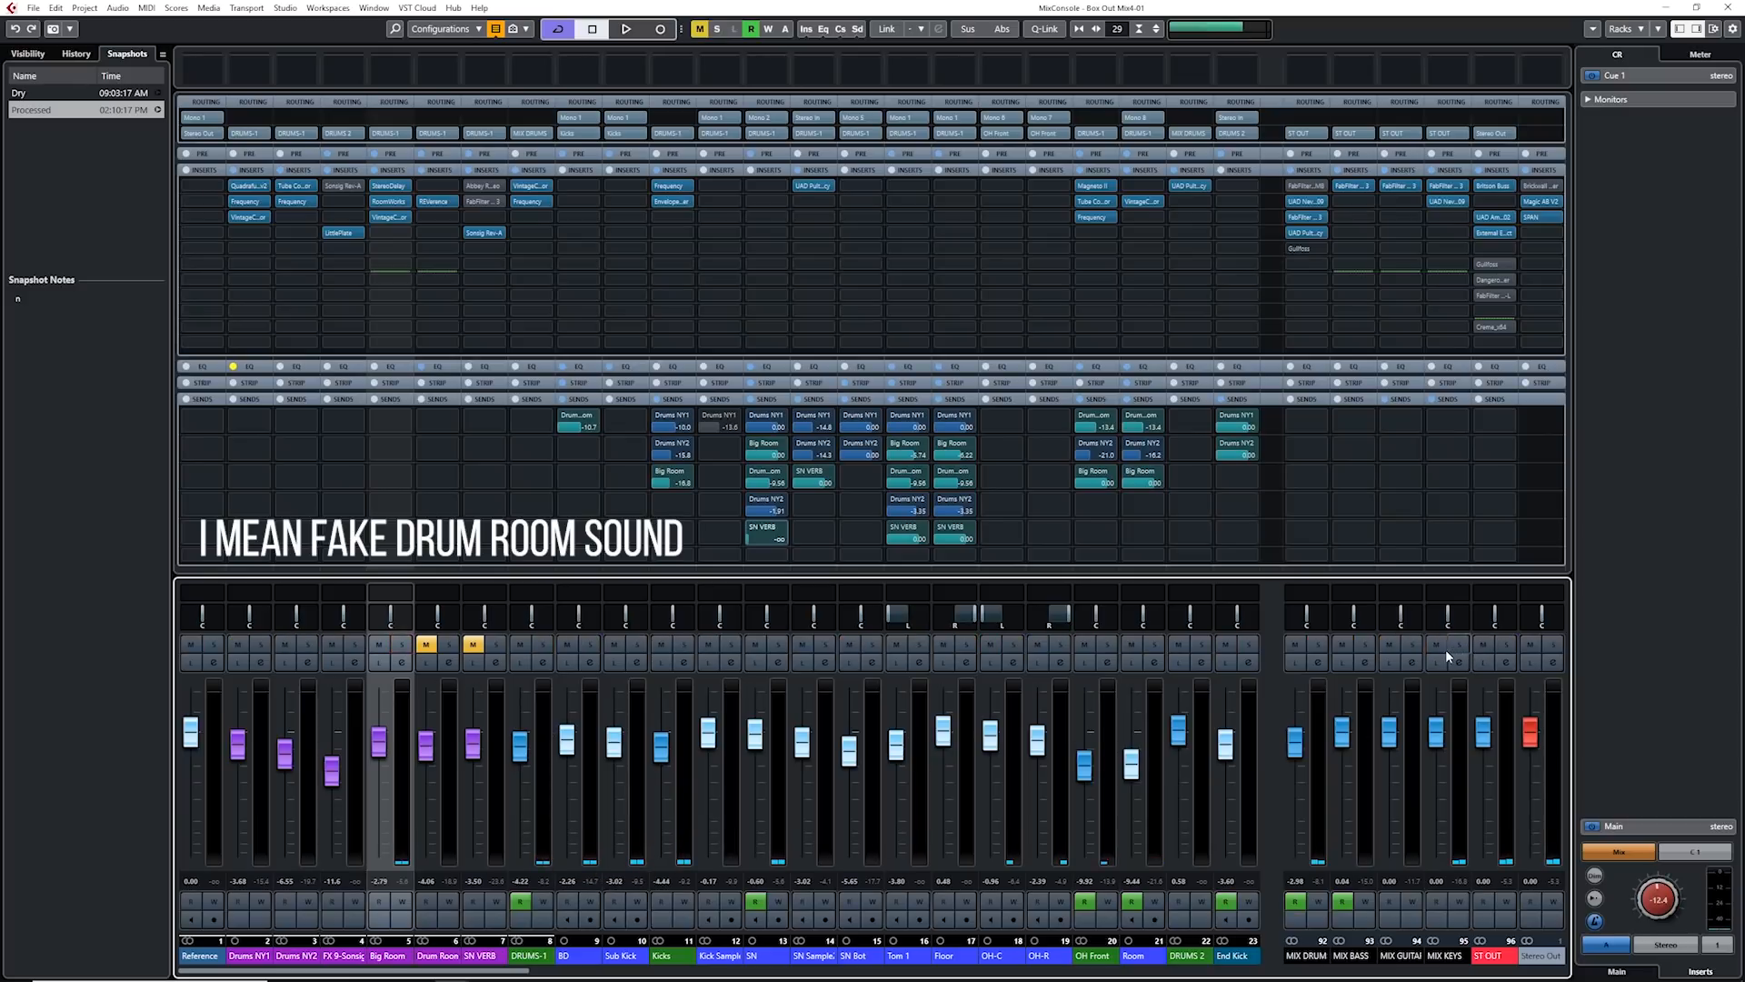
left_click(1390, 644)
left_click(1344, 643)
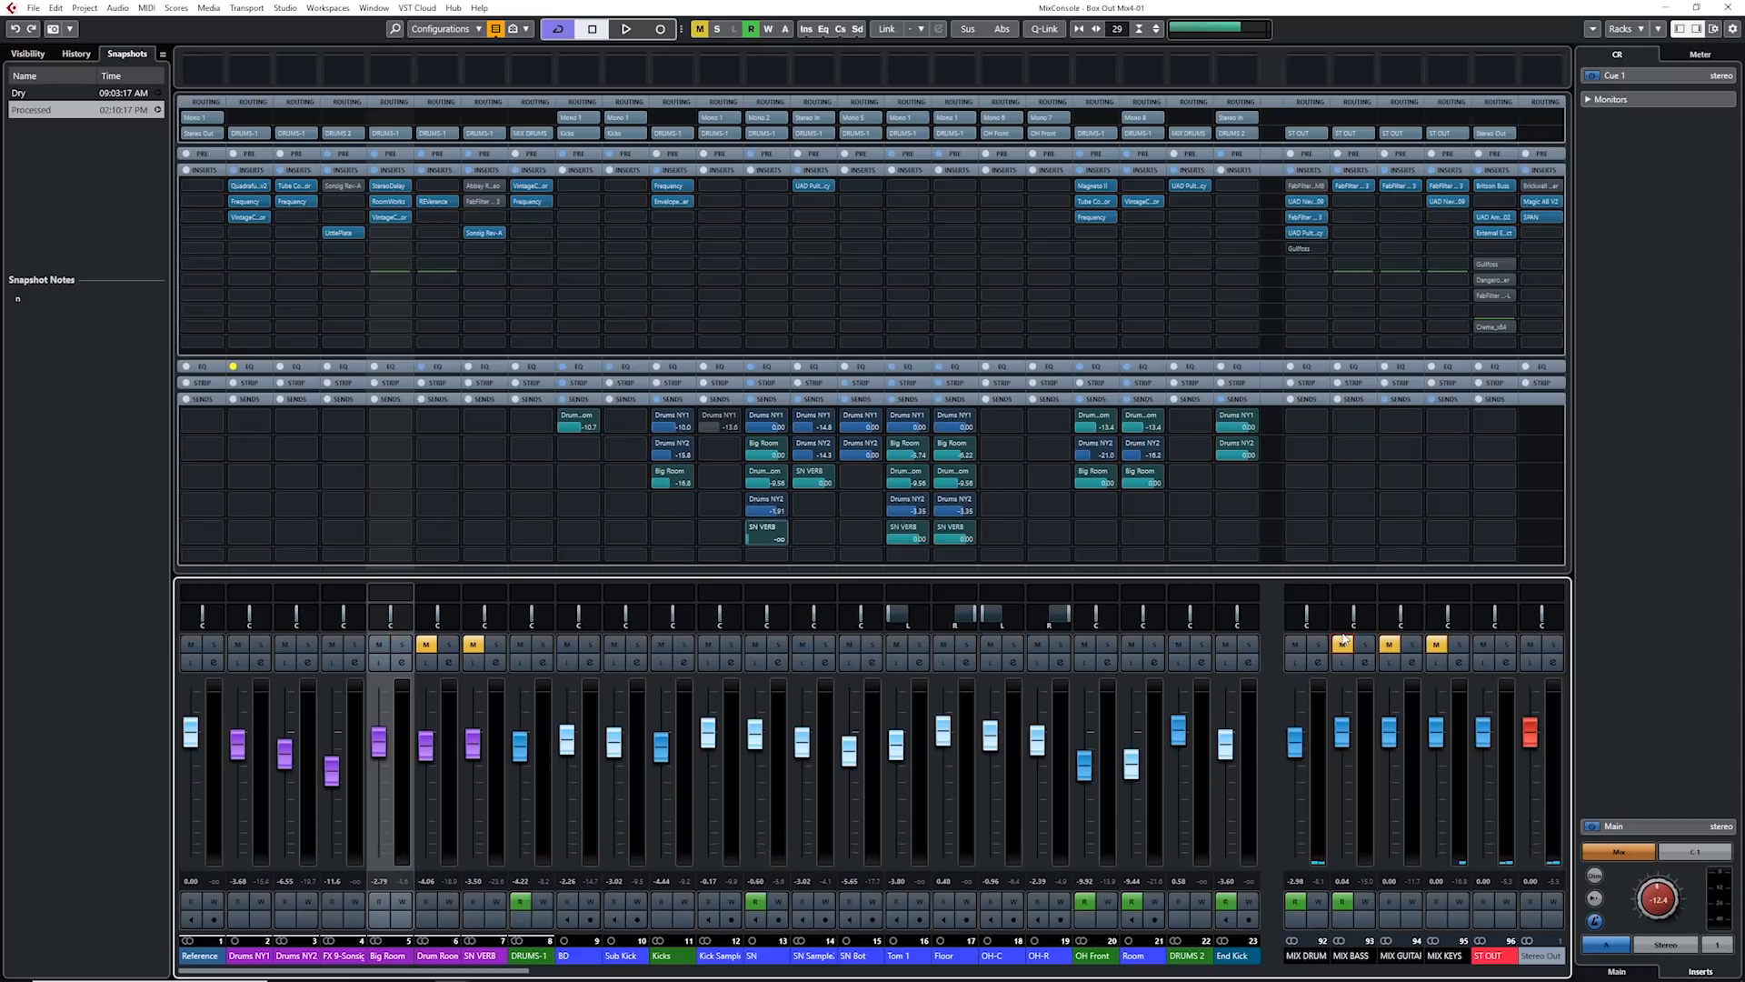
key("space")
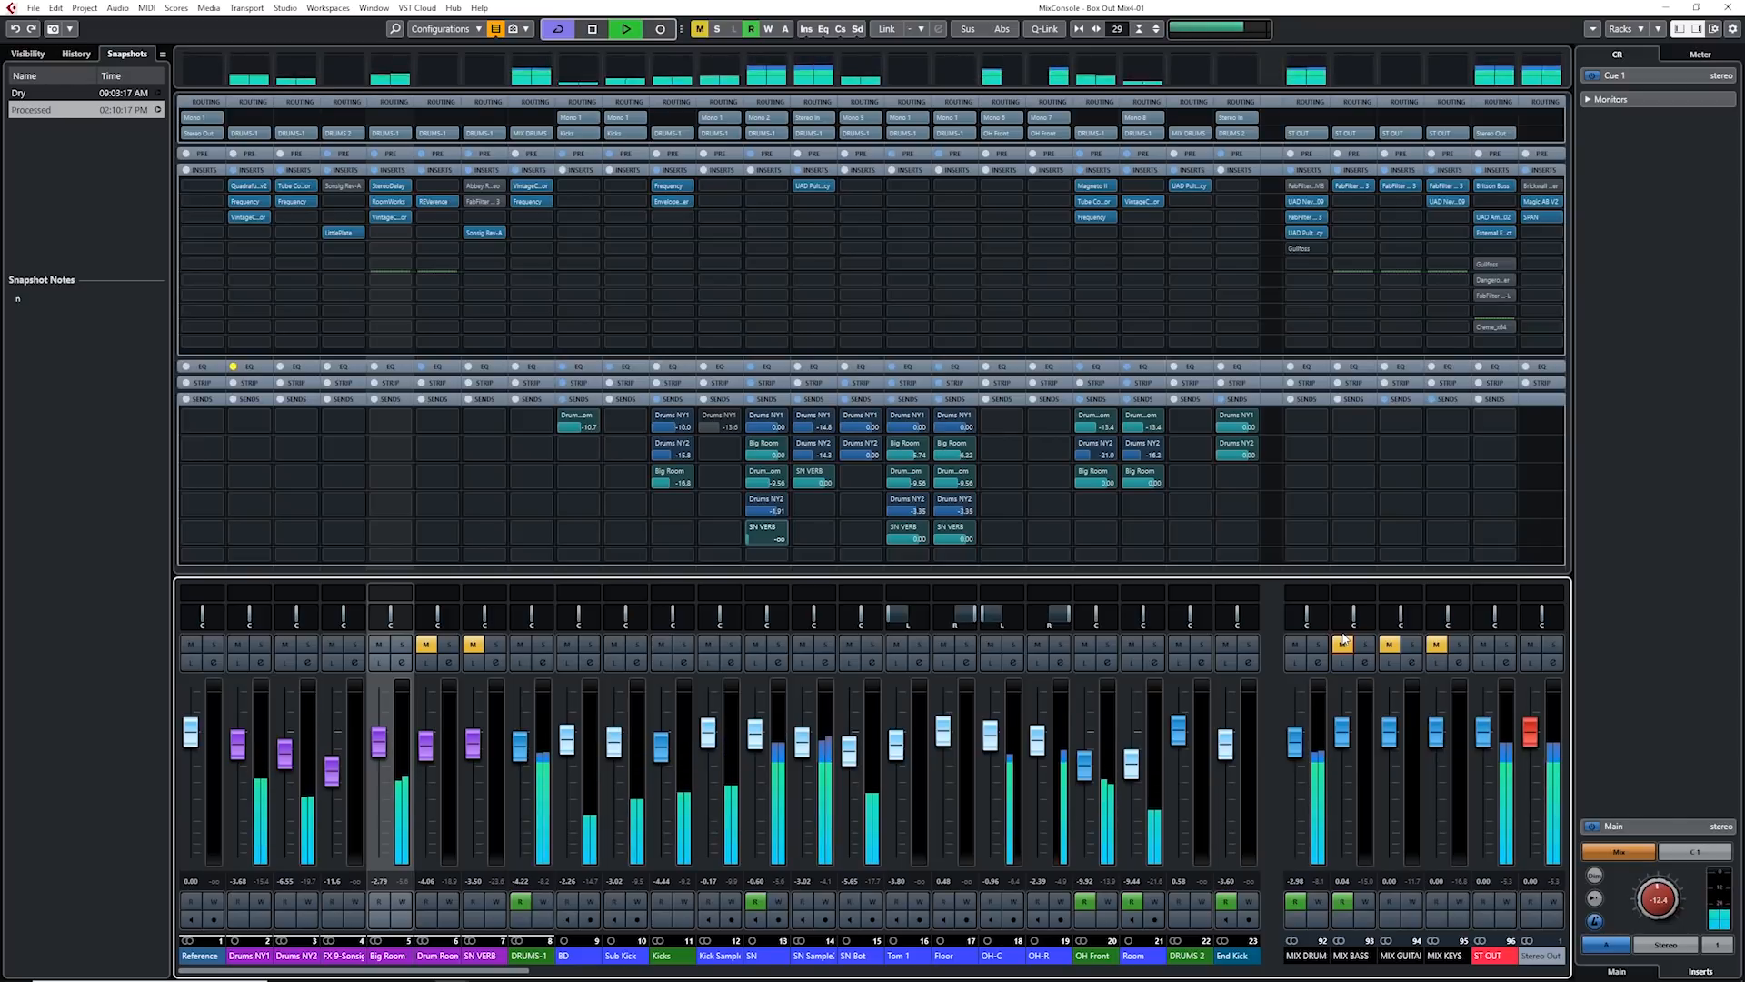
key("space")
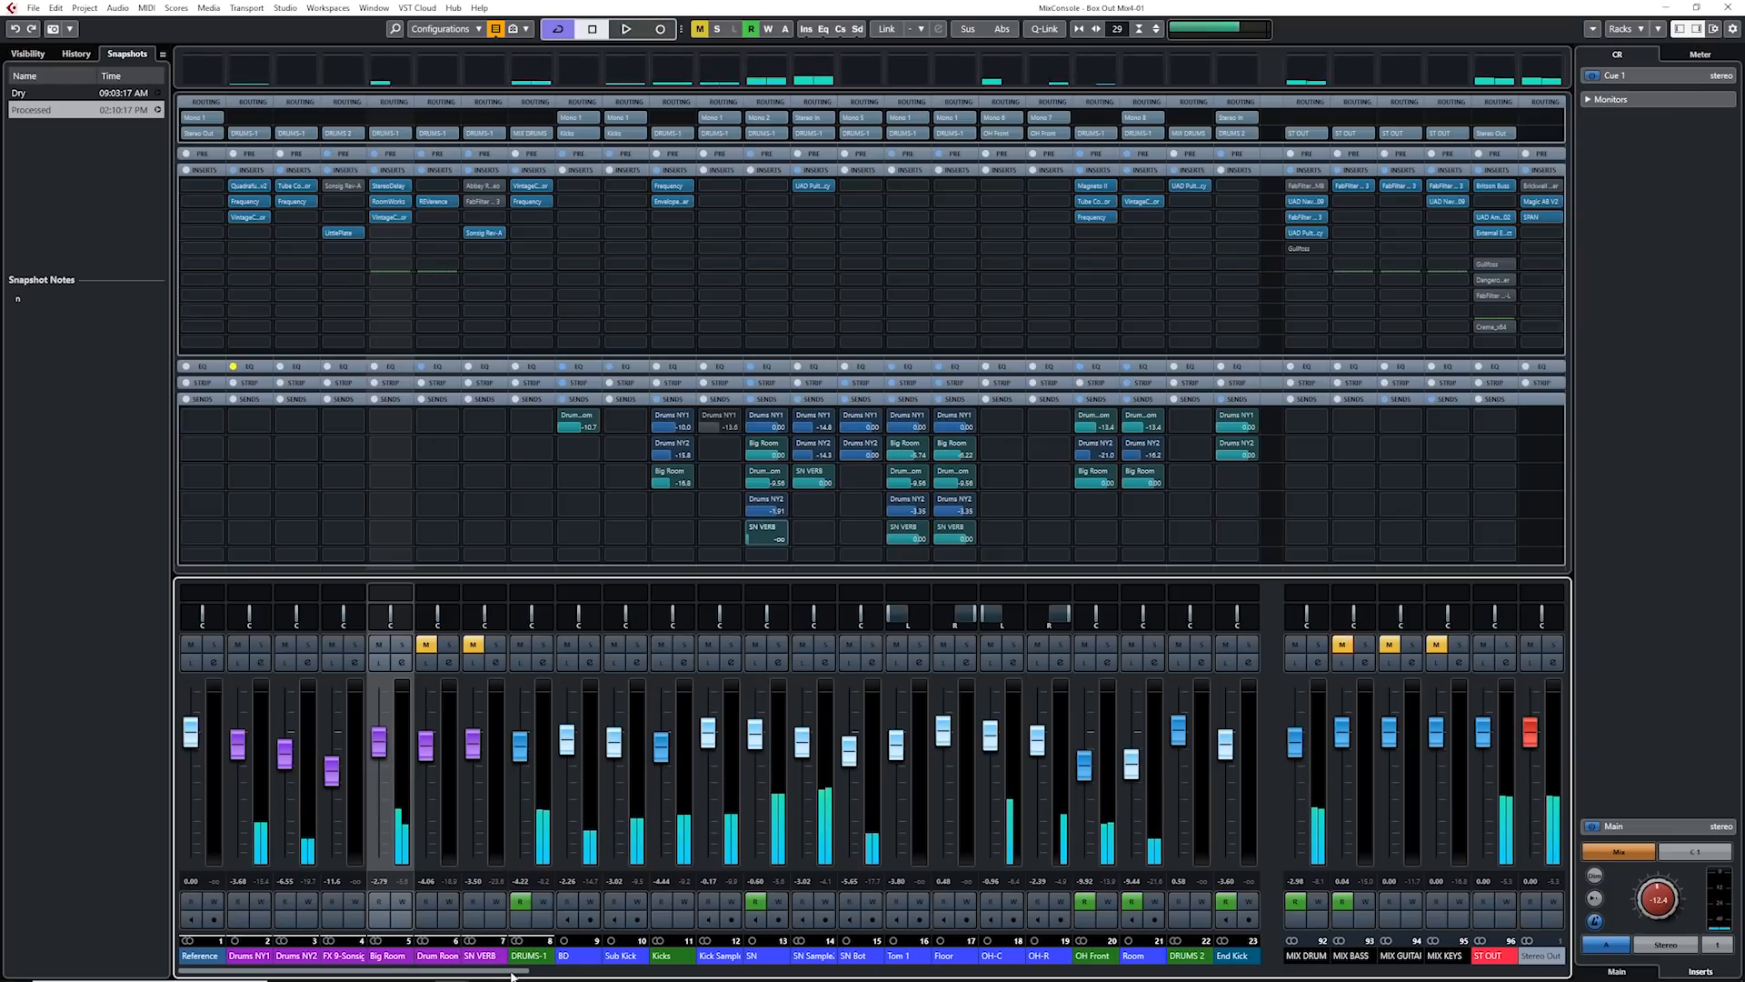
Step: Mute the VCA Loop2 channel and the neighbouring drum loop channels, and audition the drums without the loops
left_click_drag(500, 970, 794, 976)
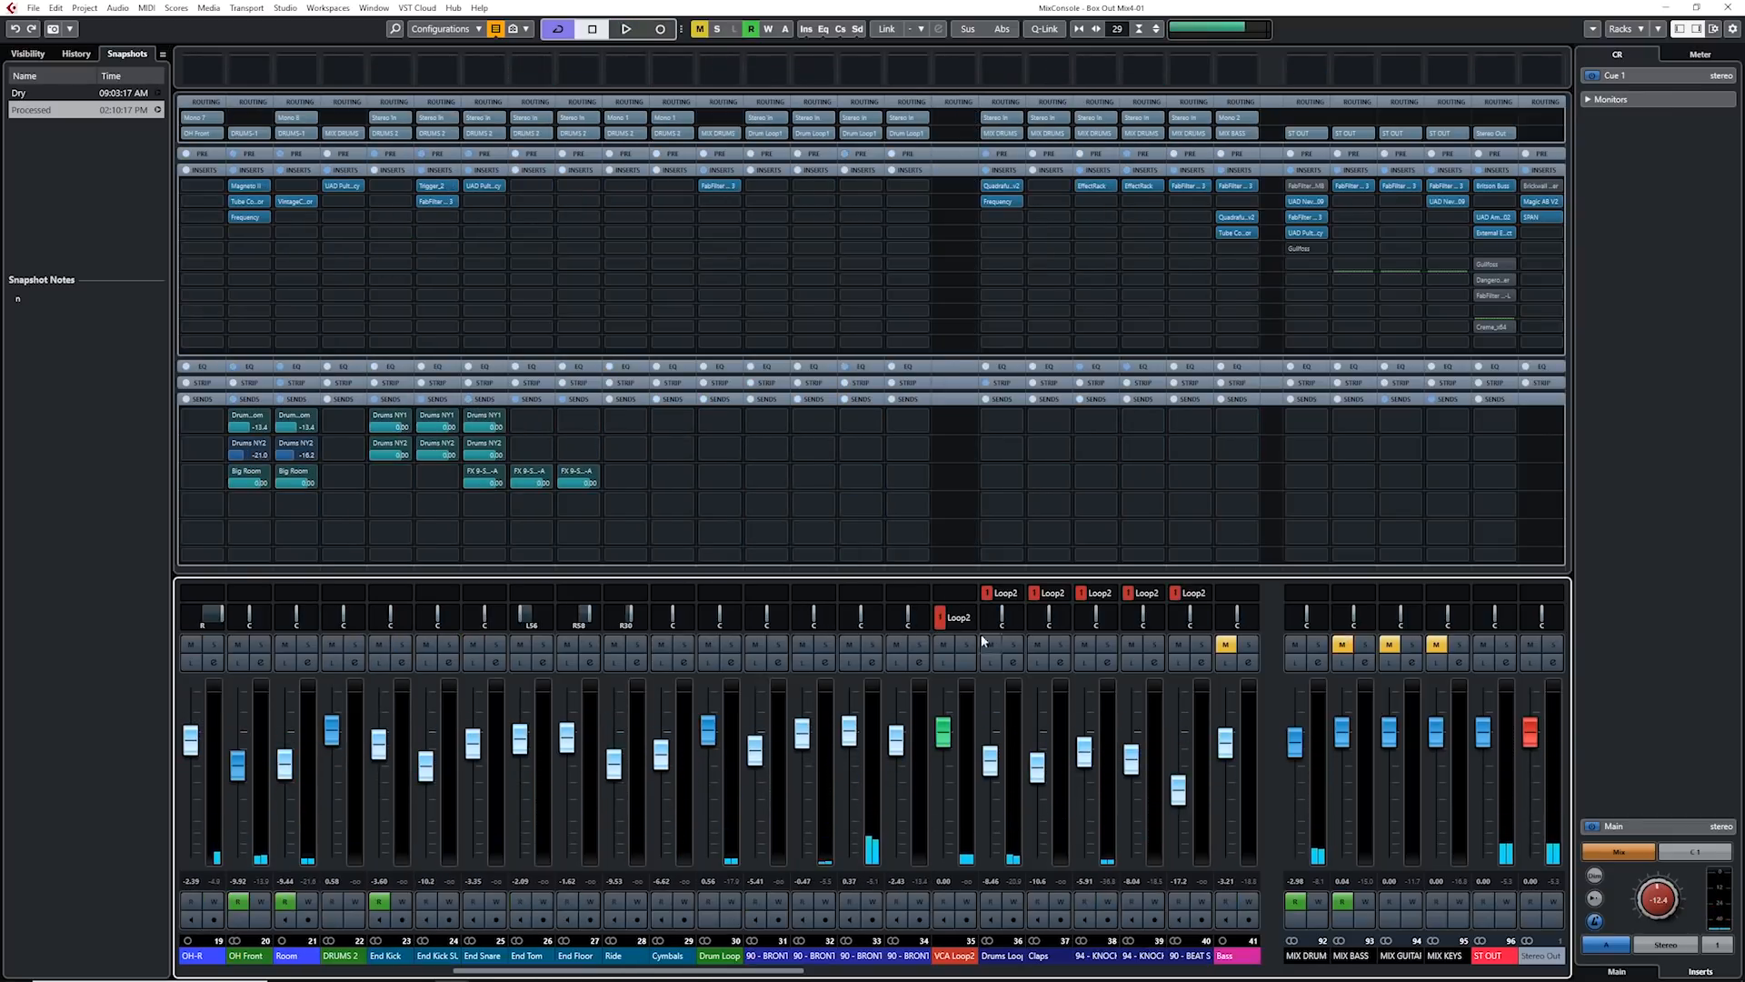
left_click(947, 642)
left_click_drag(712, 645, 896, 644)
key("space")
left_click_drag(735, 975, 457, 973)
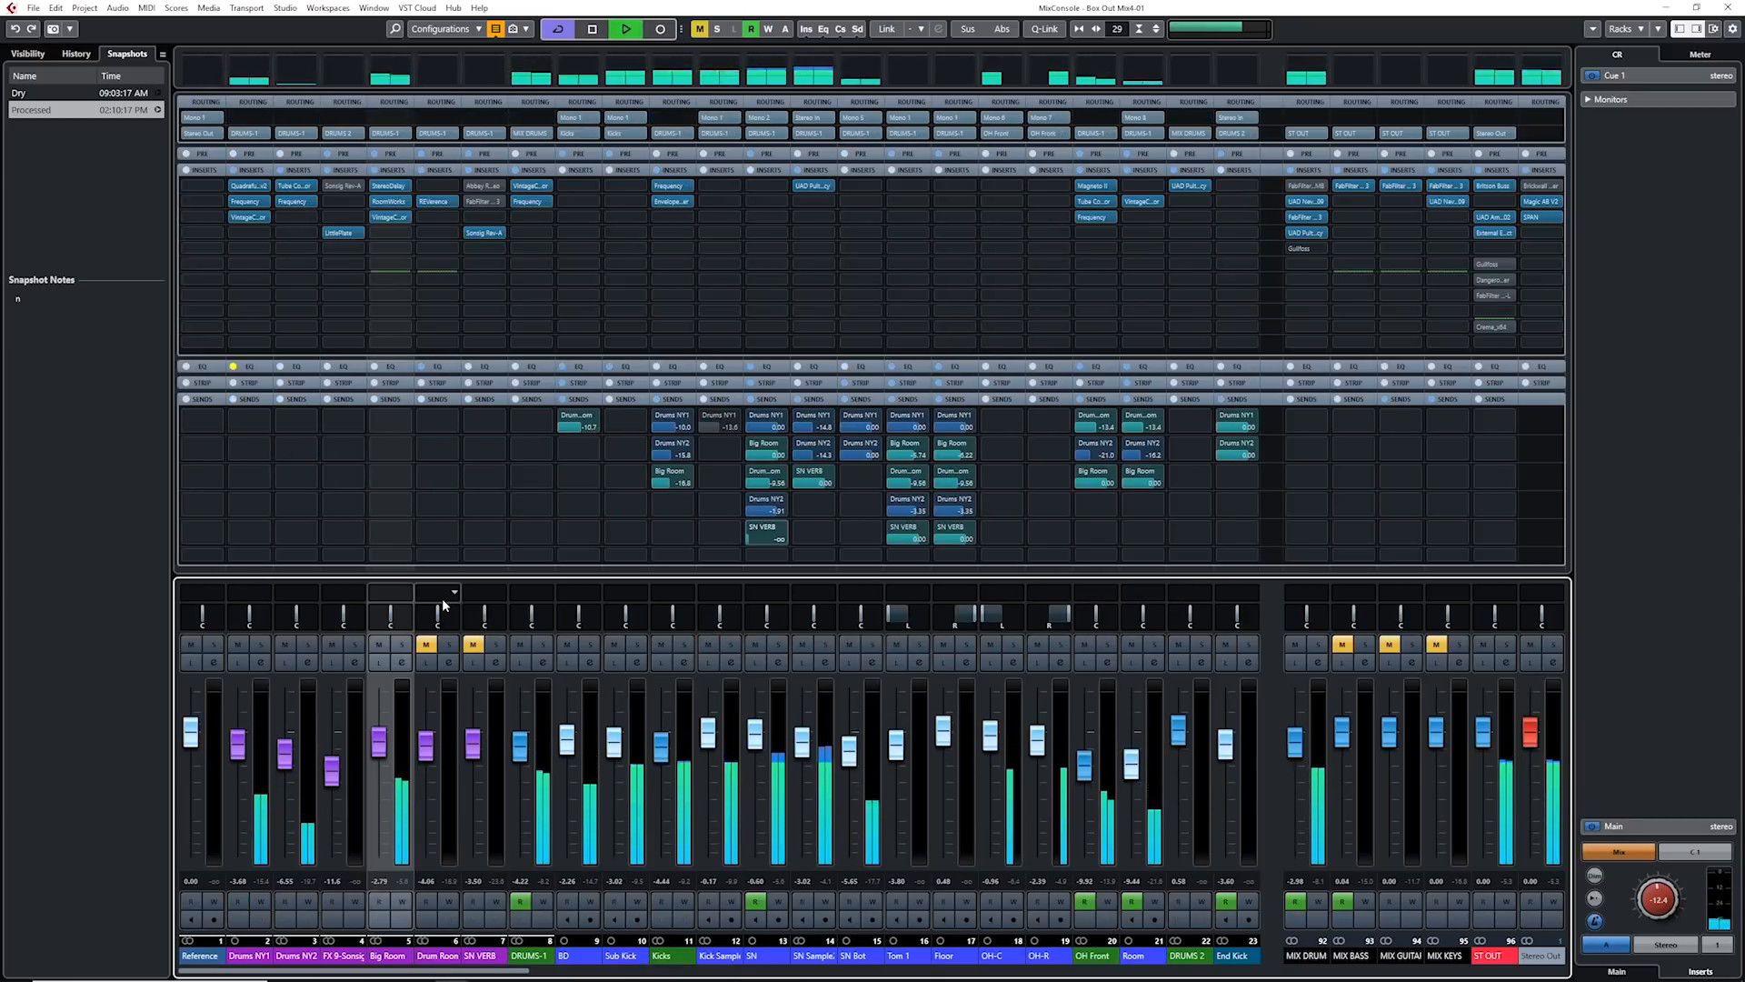
key("space")
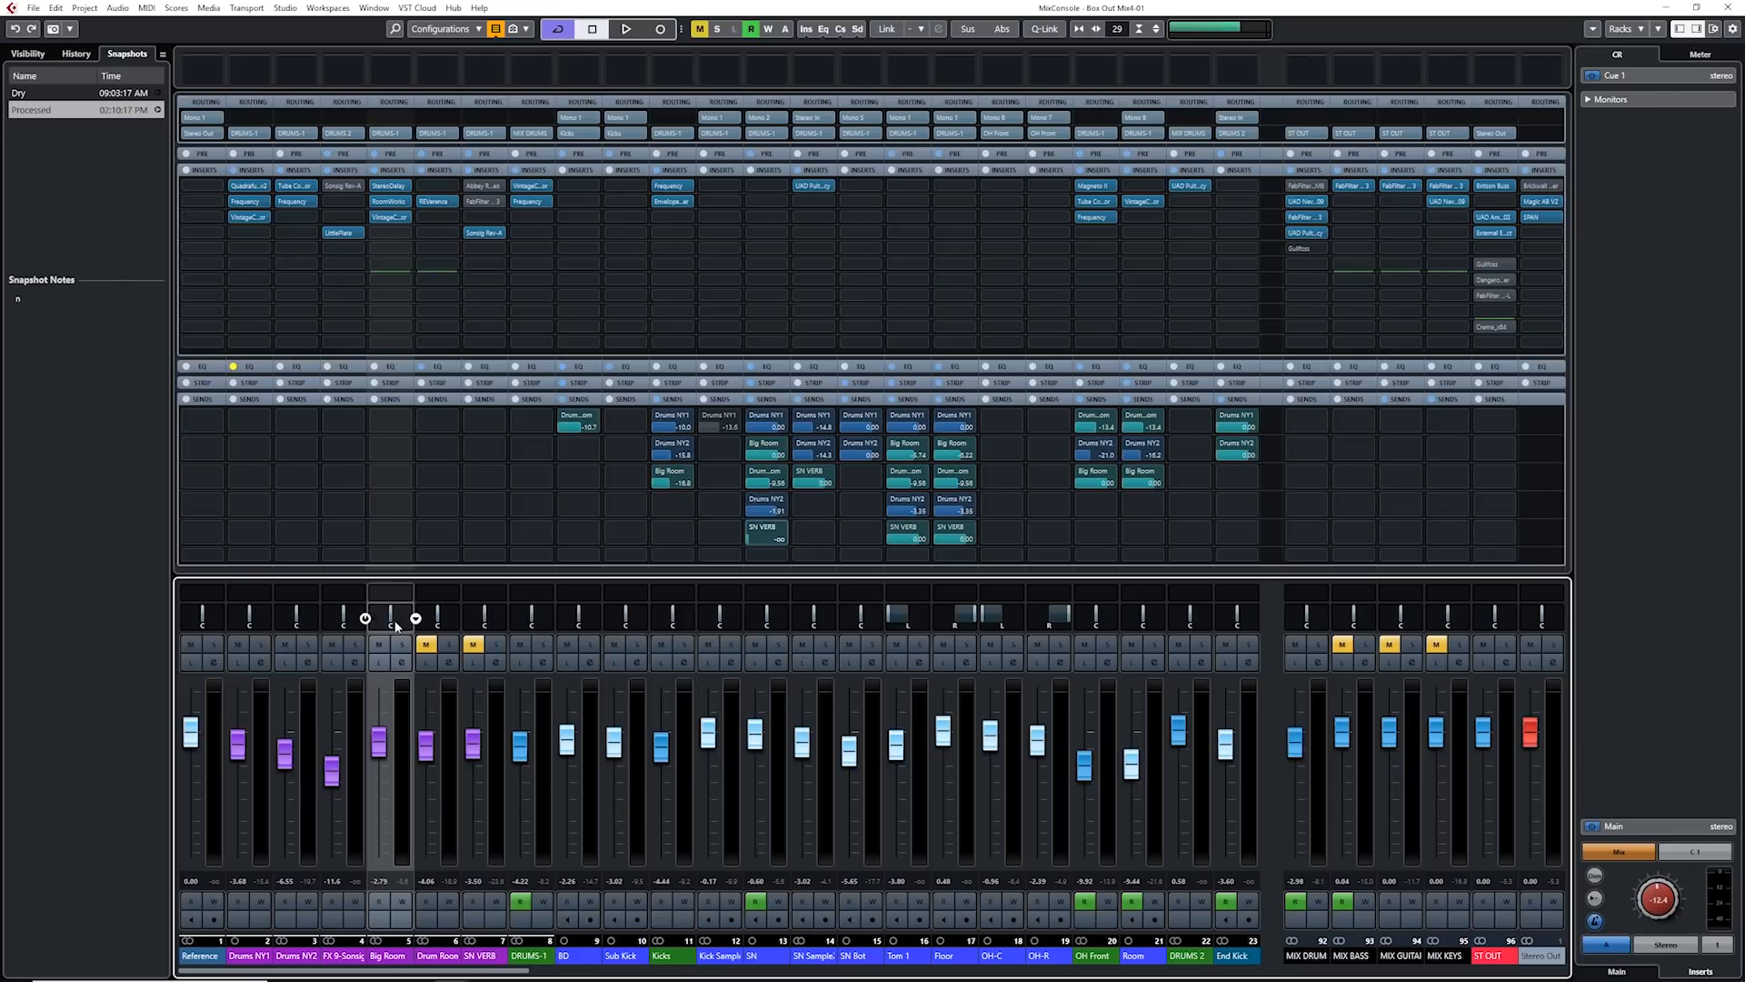
Step: Bypass the Big Room inserts and examine the channel's high-cut and low-cut pre-filter settings
left_click(376, 171)
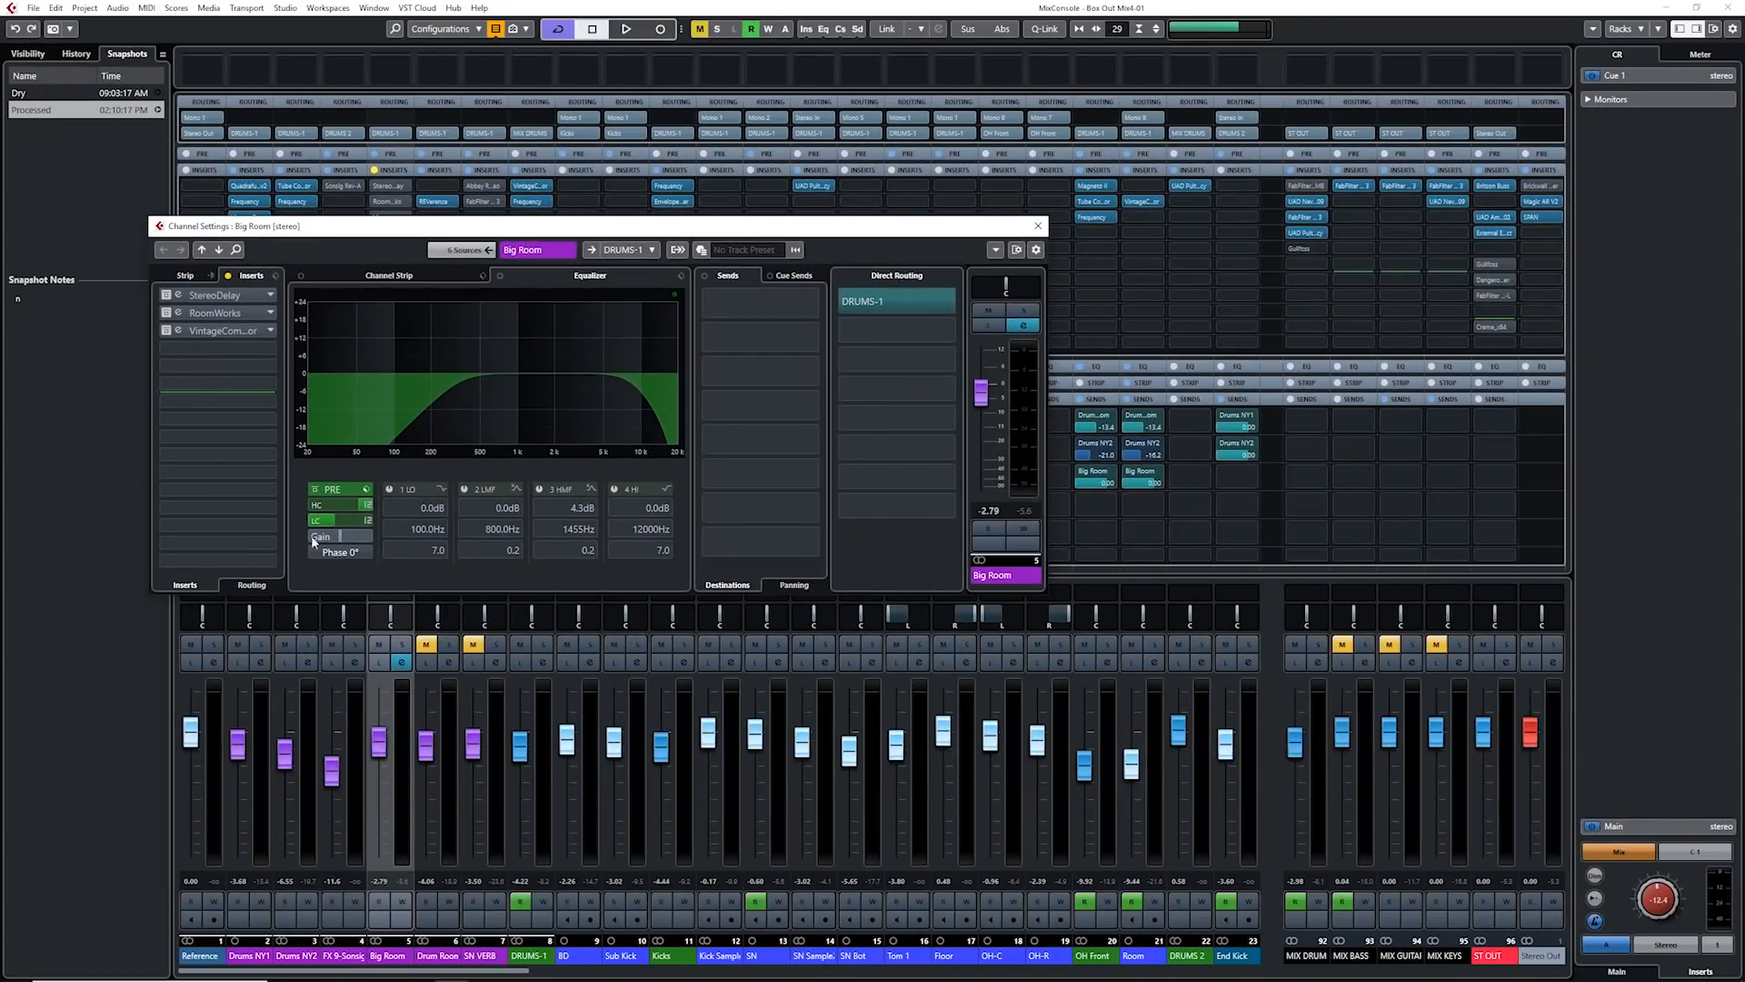
mouse_move(342, 521)
left_click(1038, 225)
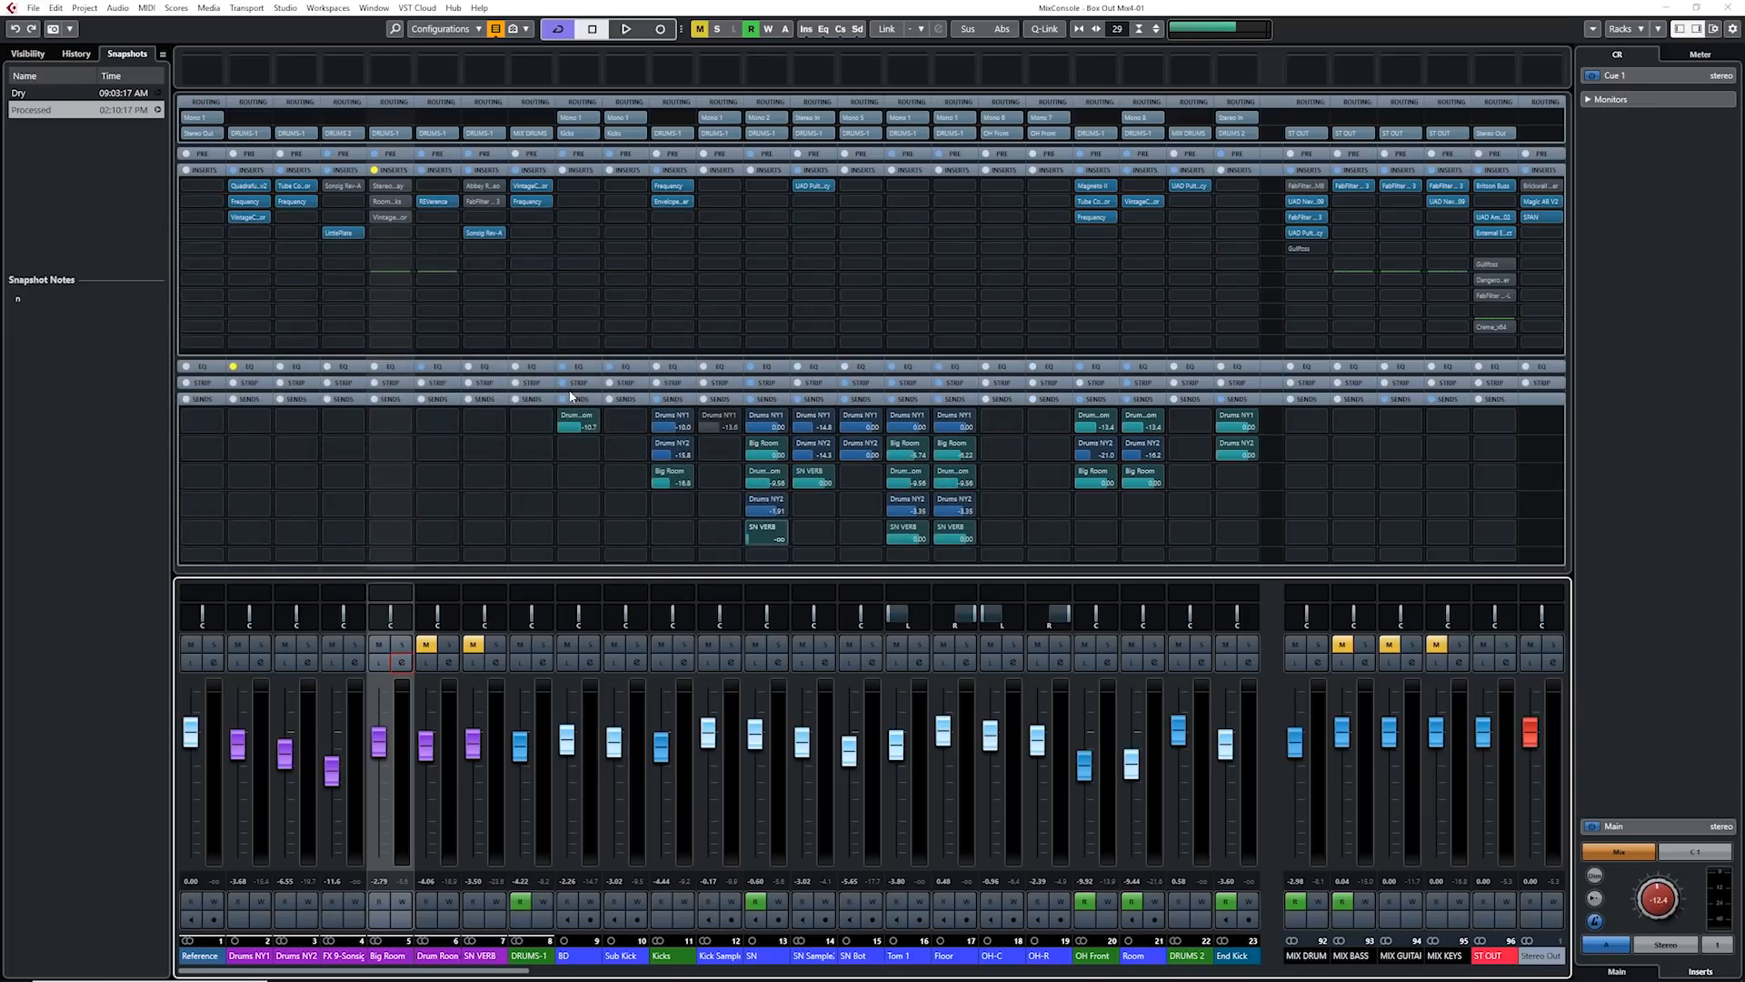
Step: Reactivate the Big Room inserts with only StereoDelay engaged, open the StereoDelay editor and audition it
left_click(376, 171)
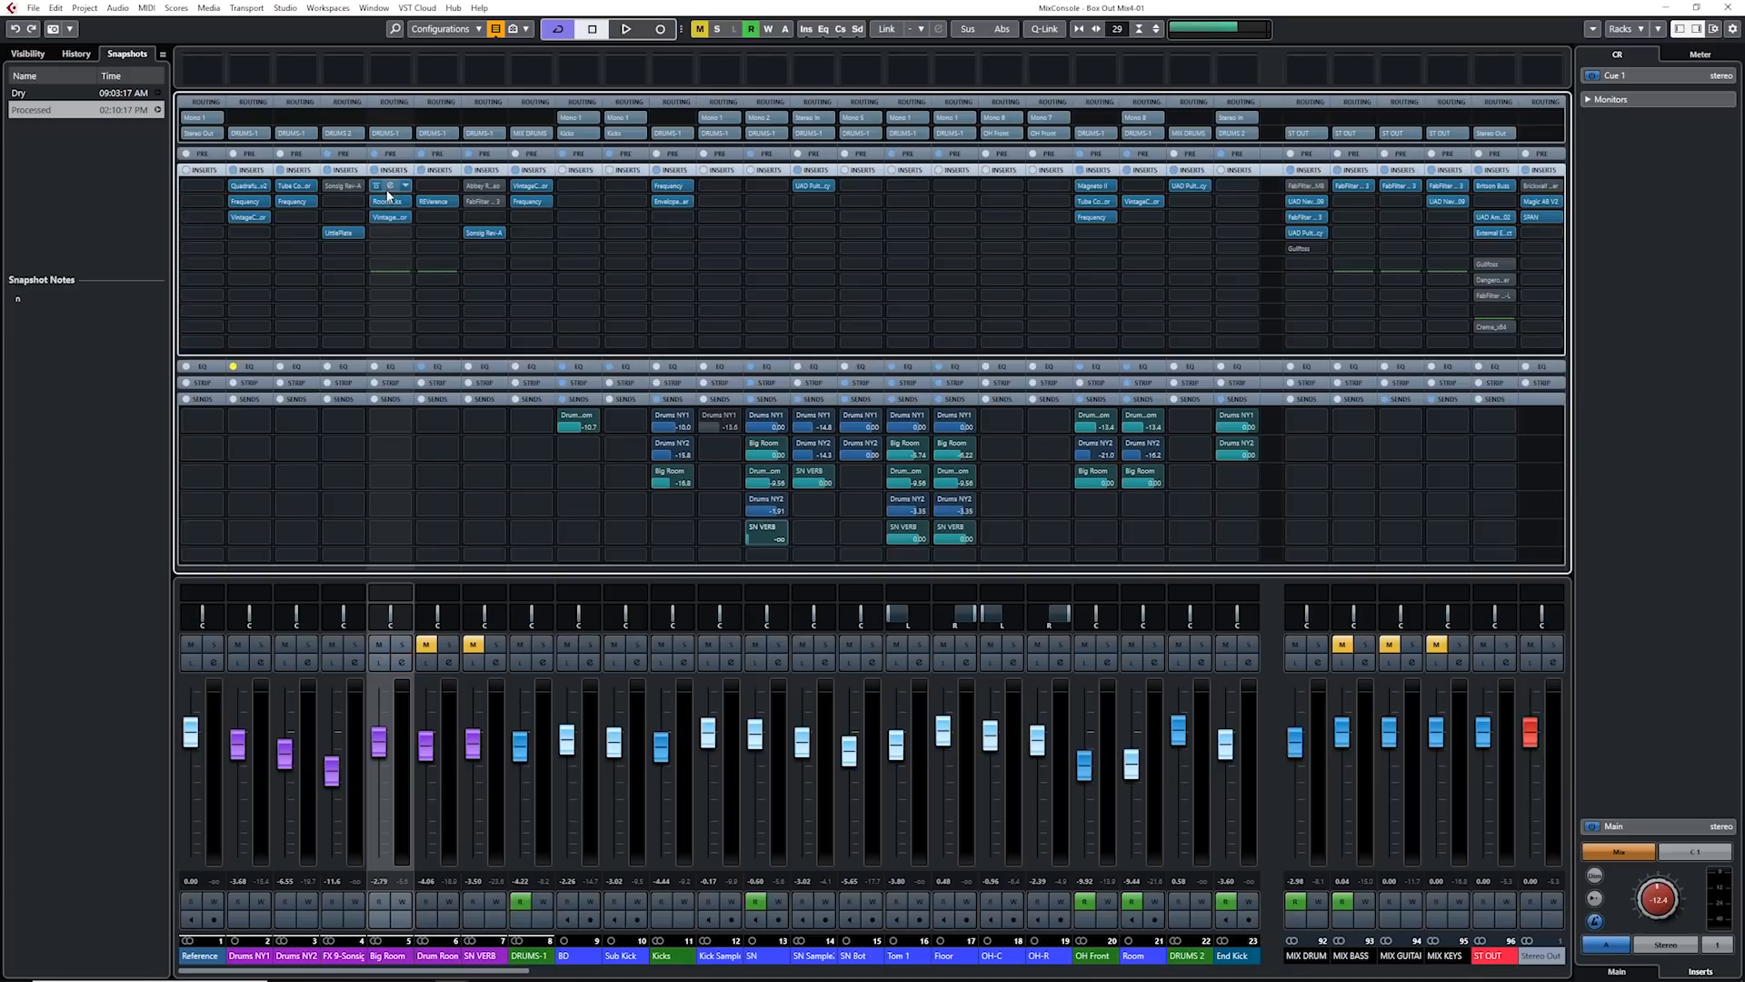
left_click(391, 200)
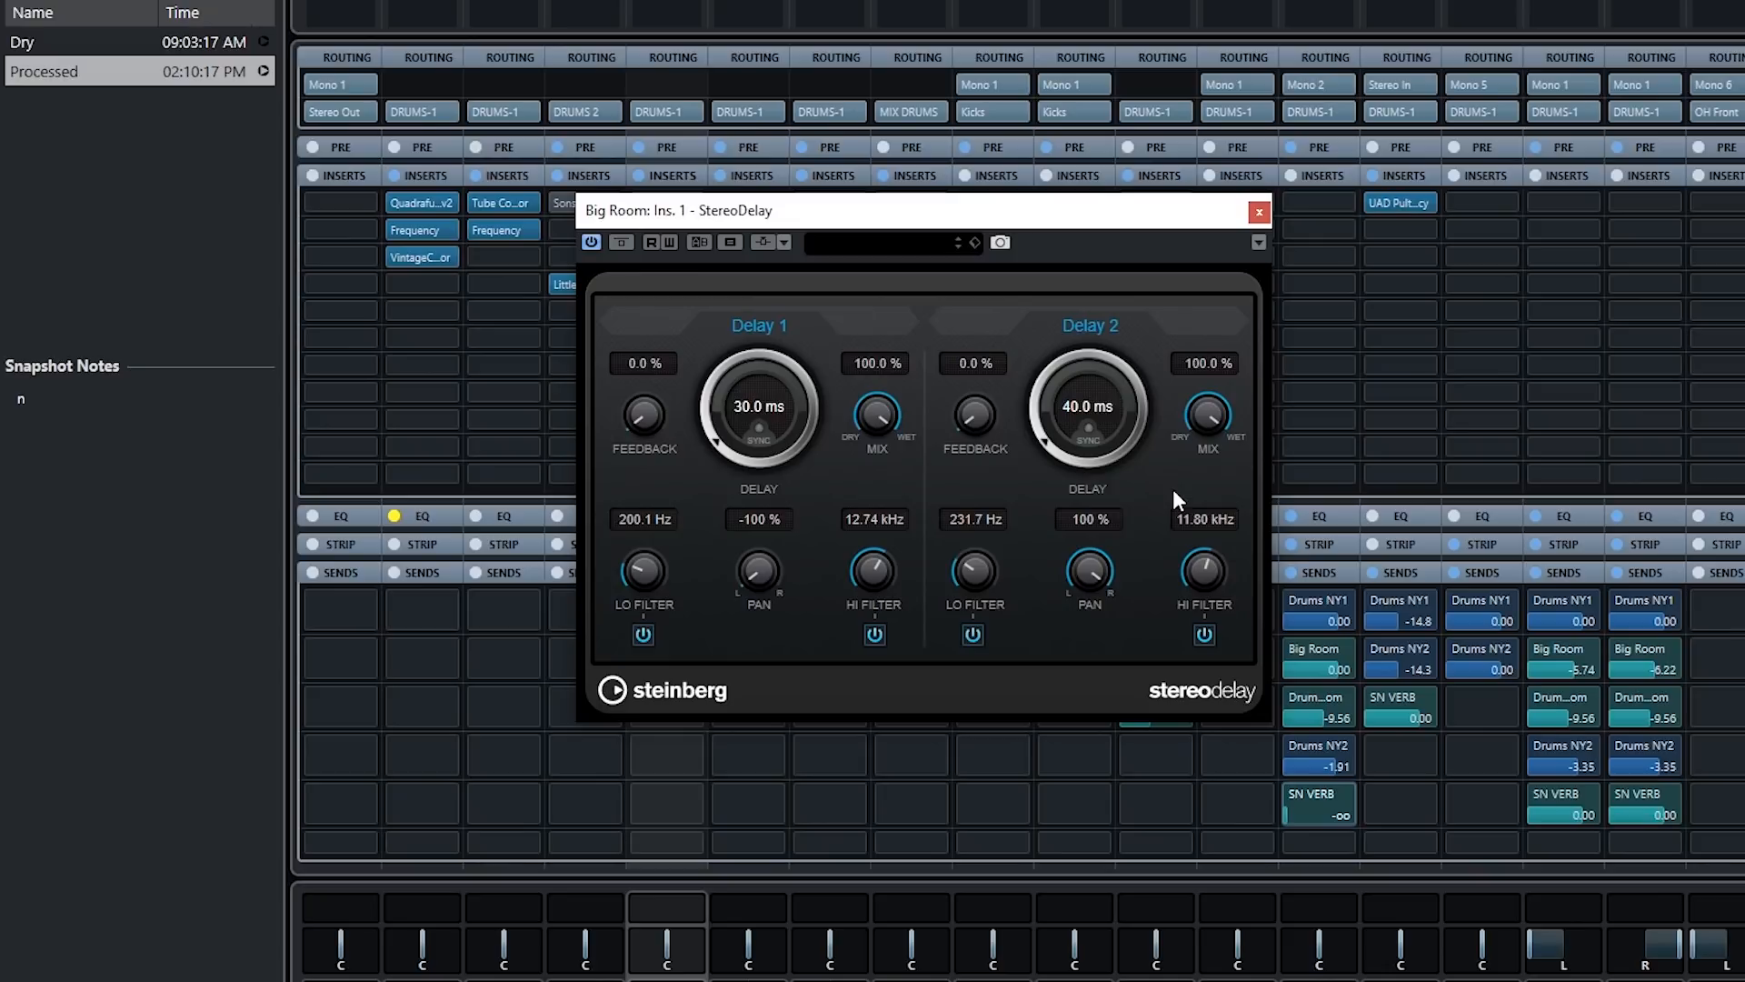
left_click_drag(1027, 212, 1363, 159)
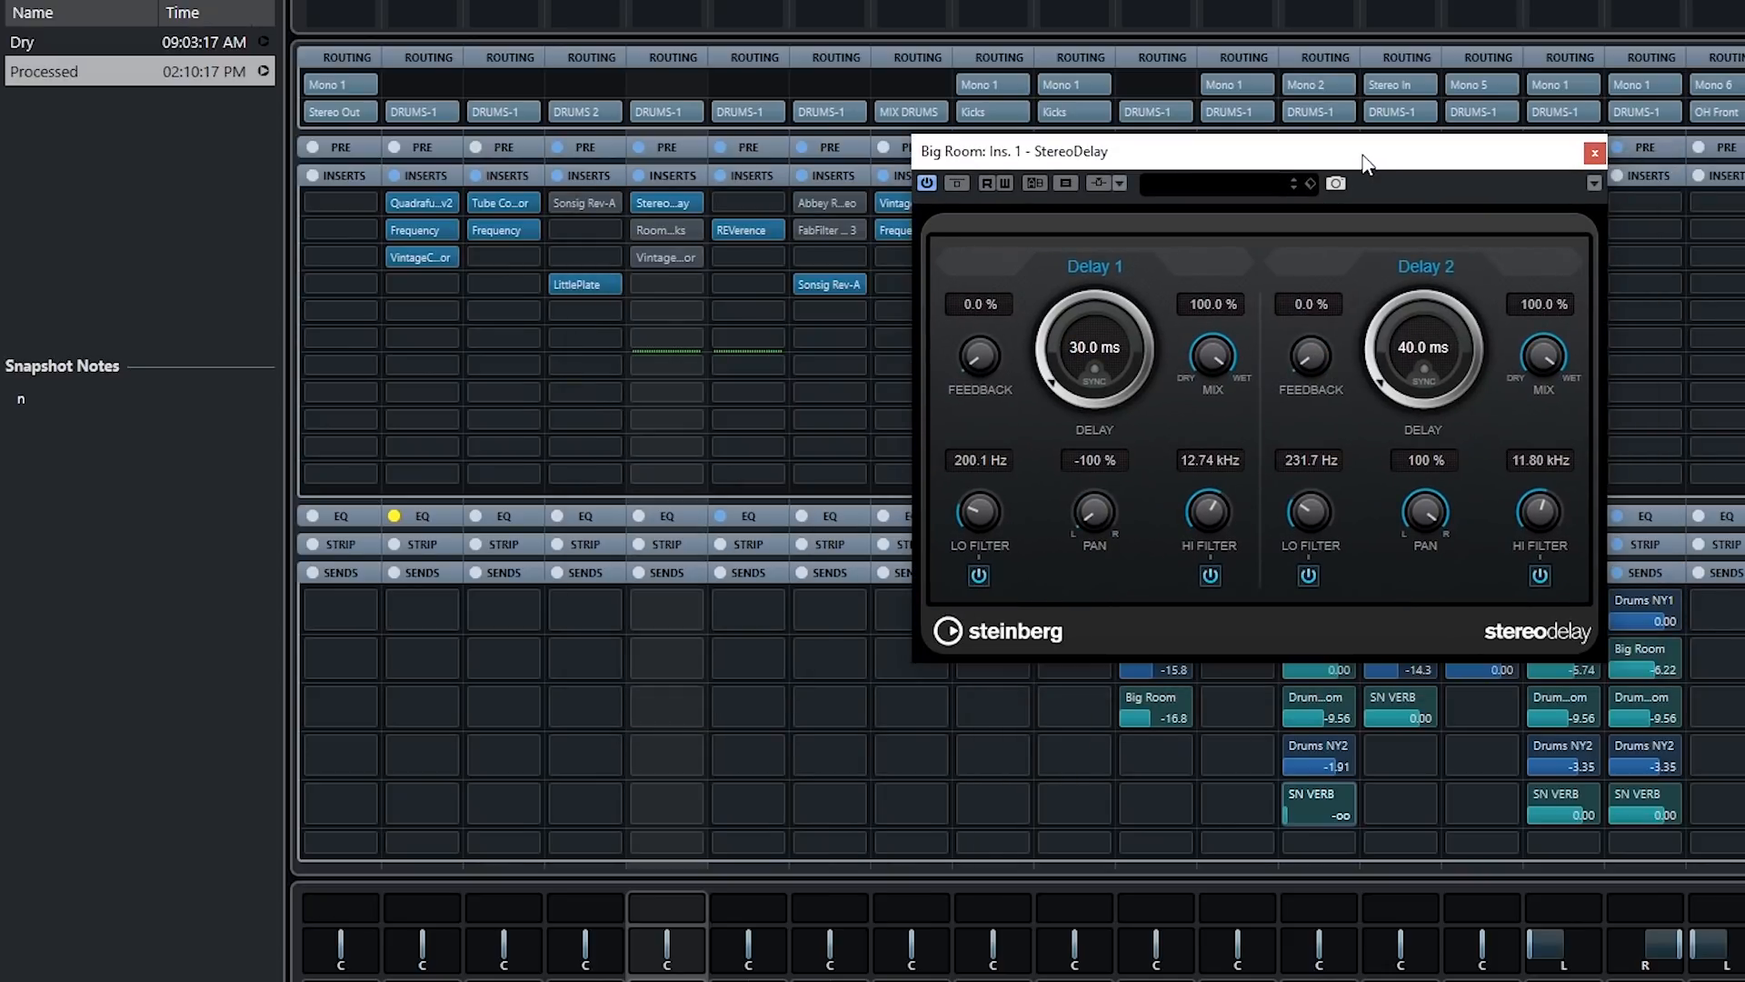
left_click(667, 978)
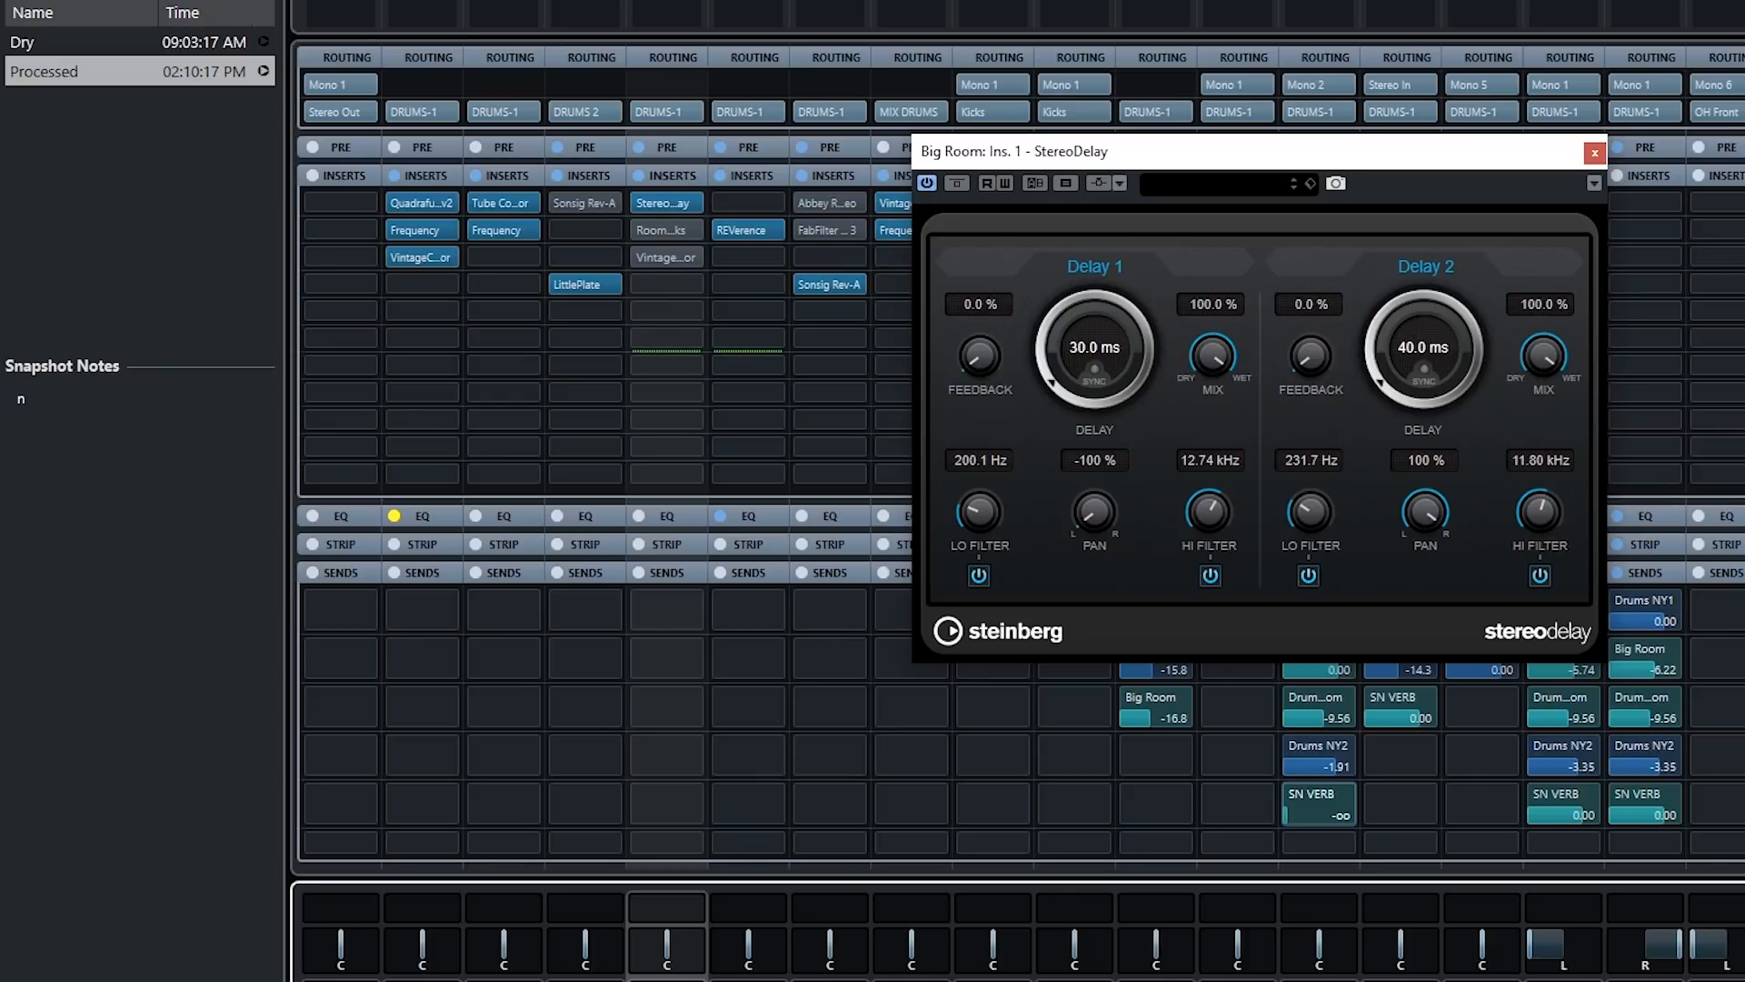
key("space")
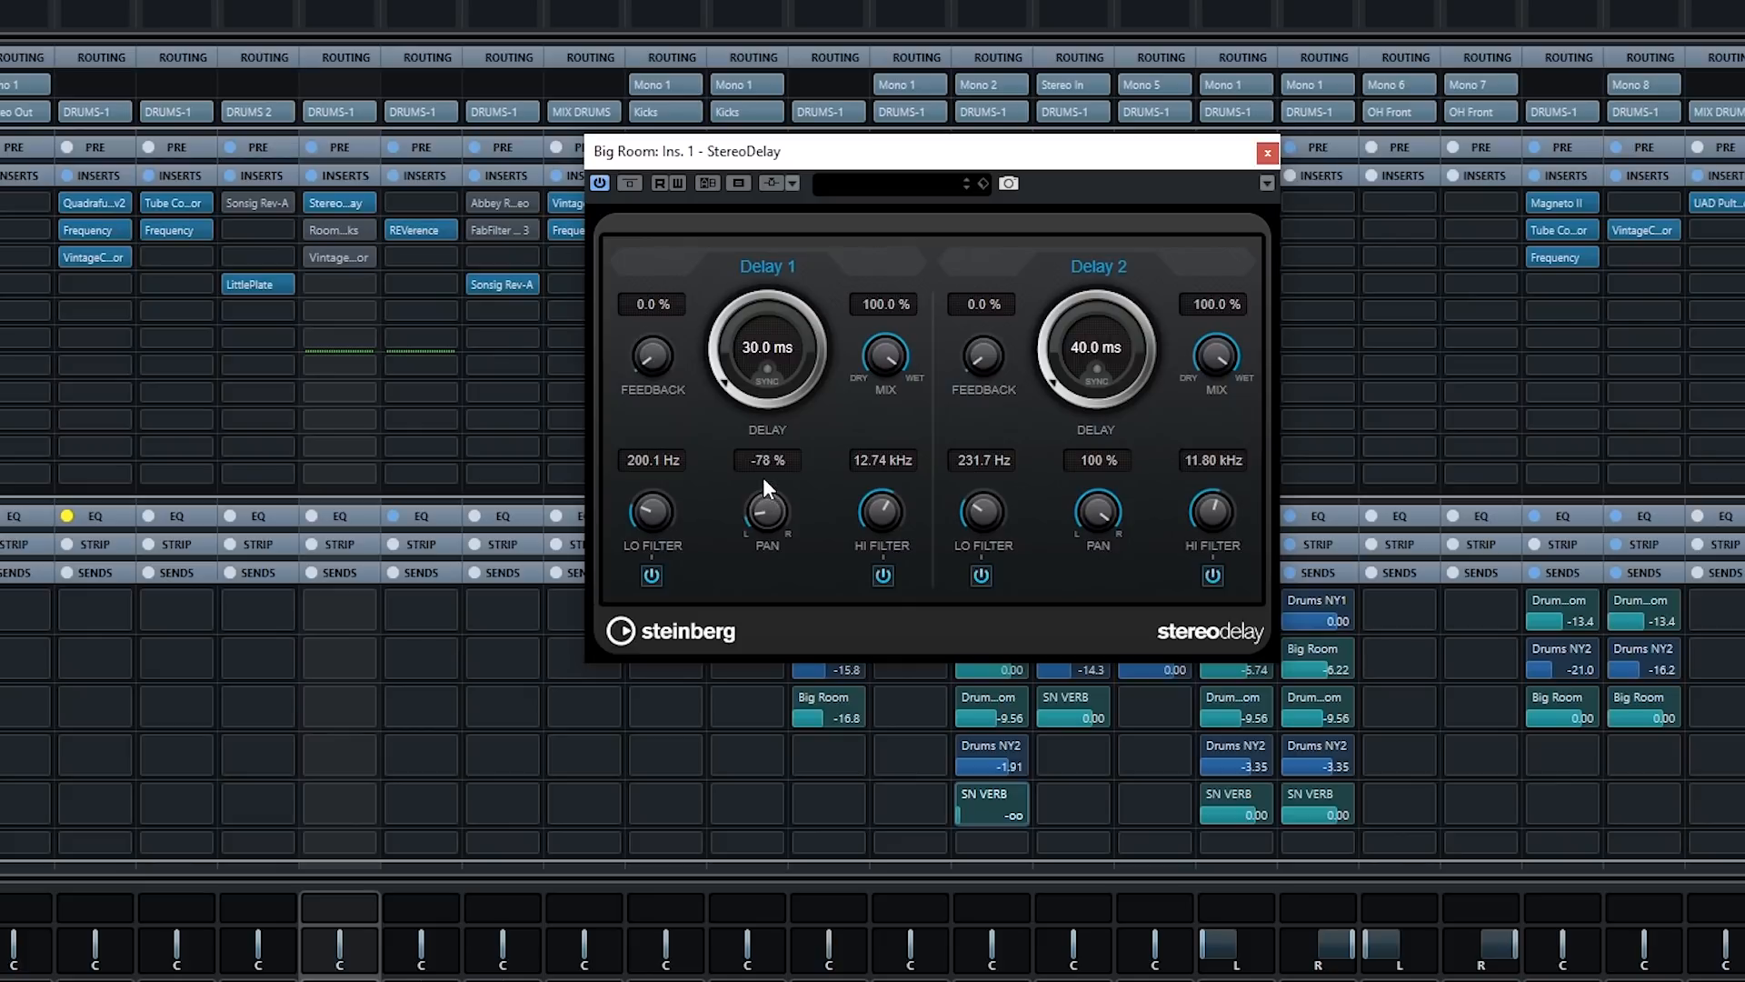
Step: Narrow StereoDelay's Delay 1 pan to -60 % on Big Room and close the editor
scroll(758, 465, "up", 2)
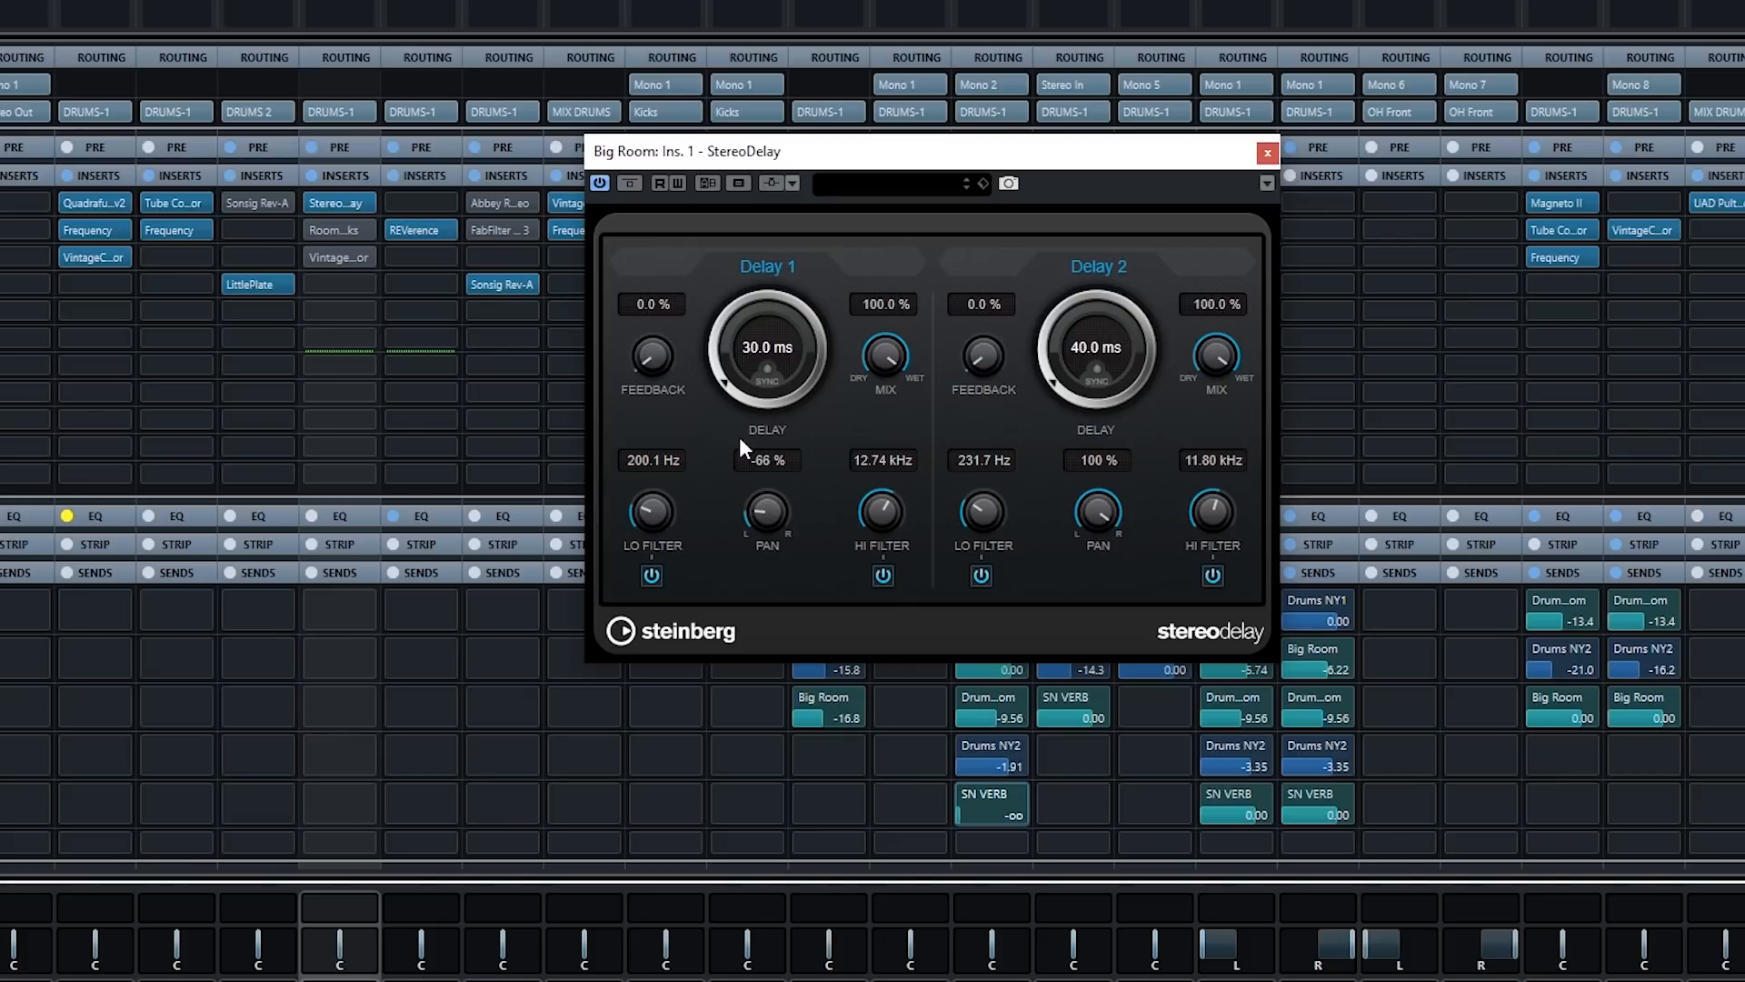
mouse_move(761, 505)
left_mouse_down()
mouse_move(749, 483)
mouse_move(771, 458)
mouse_move(727, 460)
mouse_move(777, 491)
left_mouse_up()
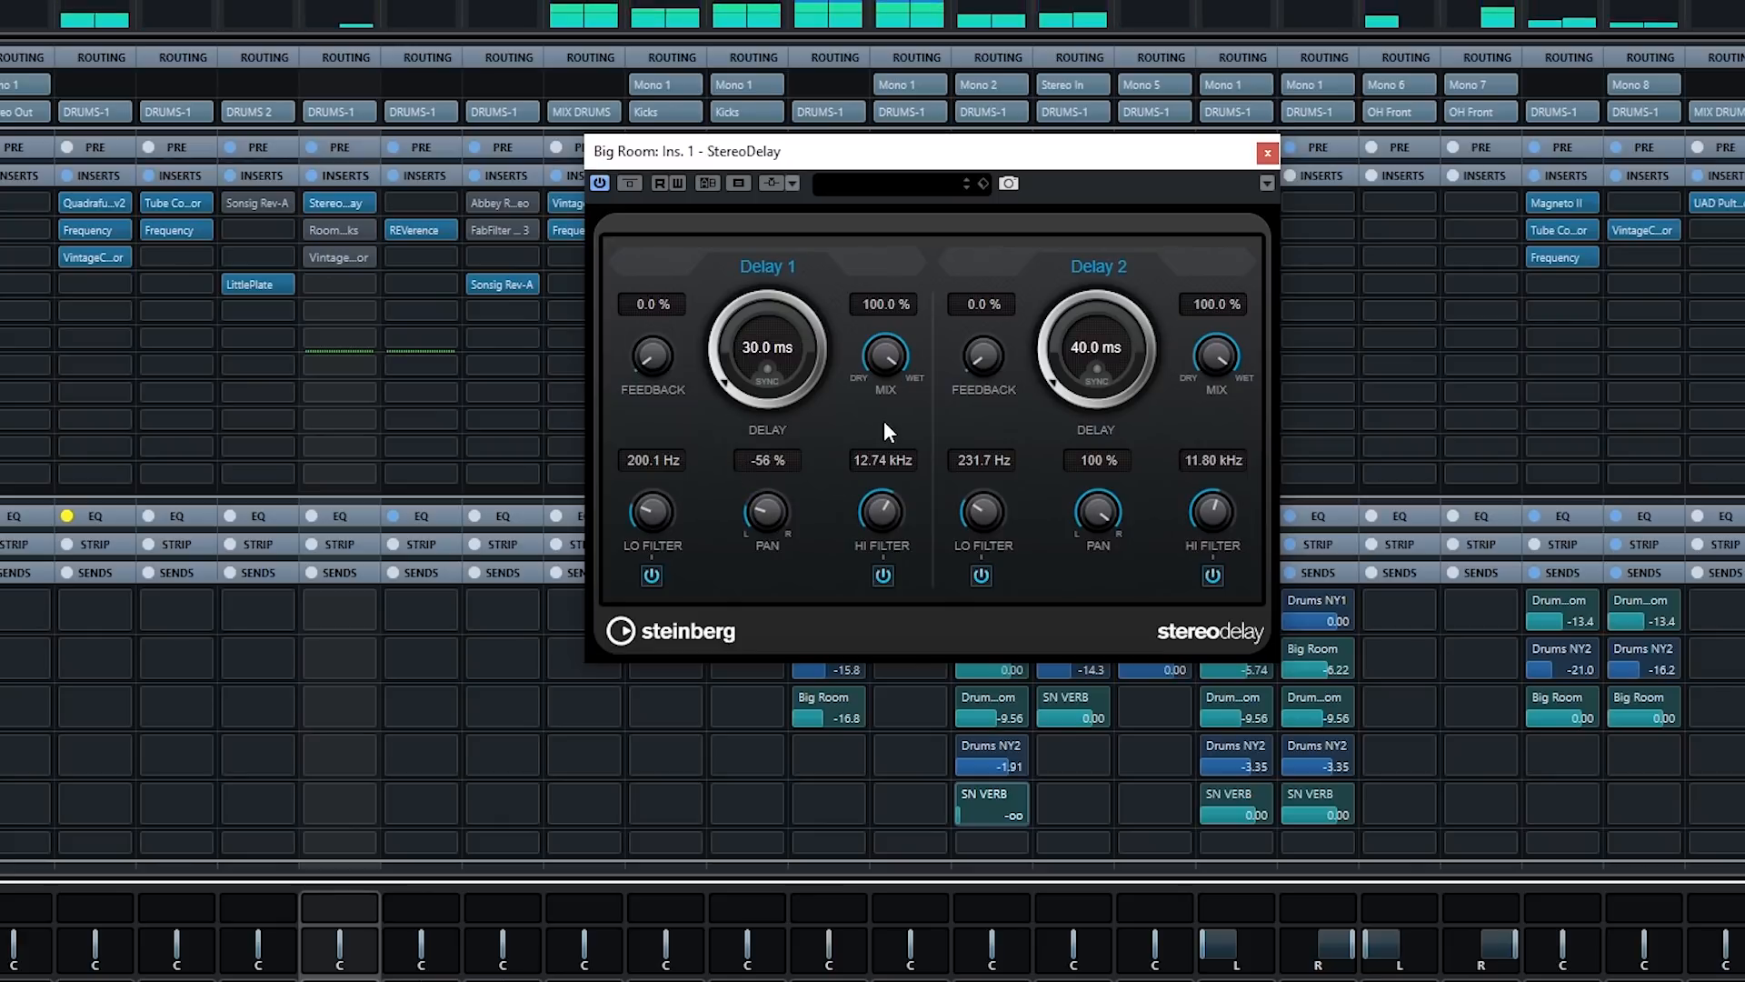
left_click_drag(762, 502, 760, 512)
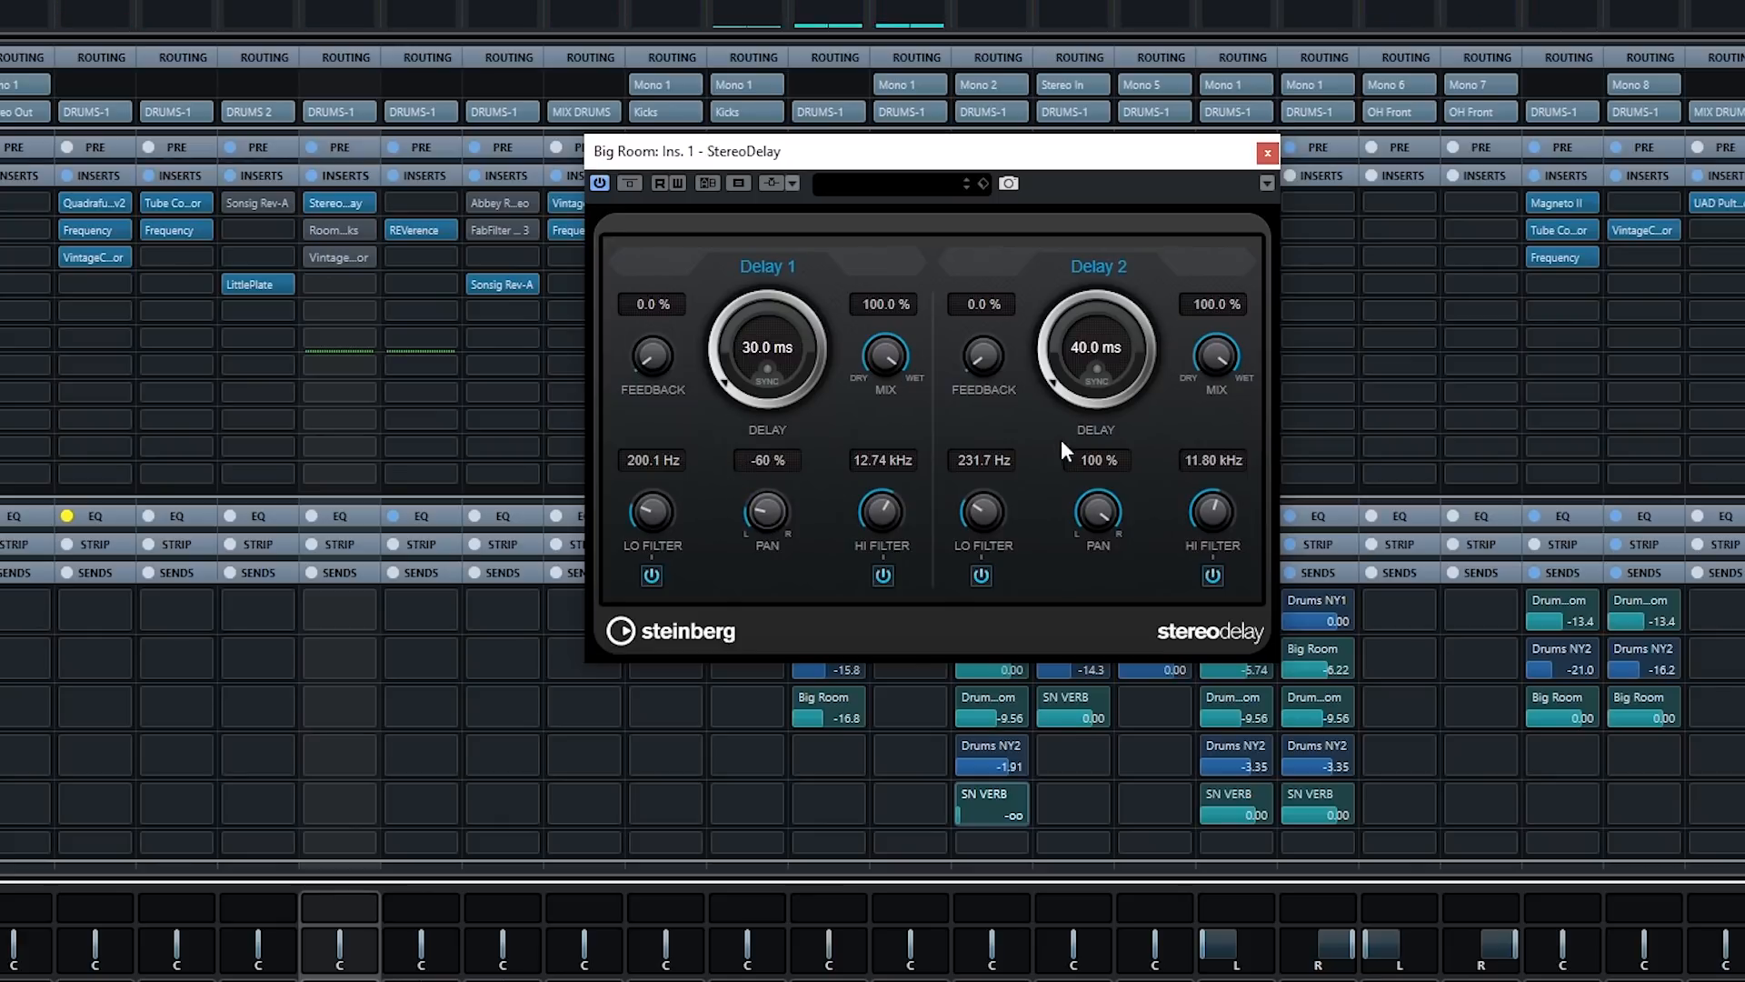
left_click(1267, 153)
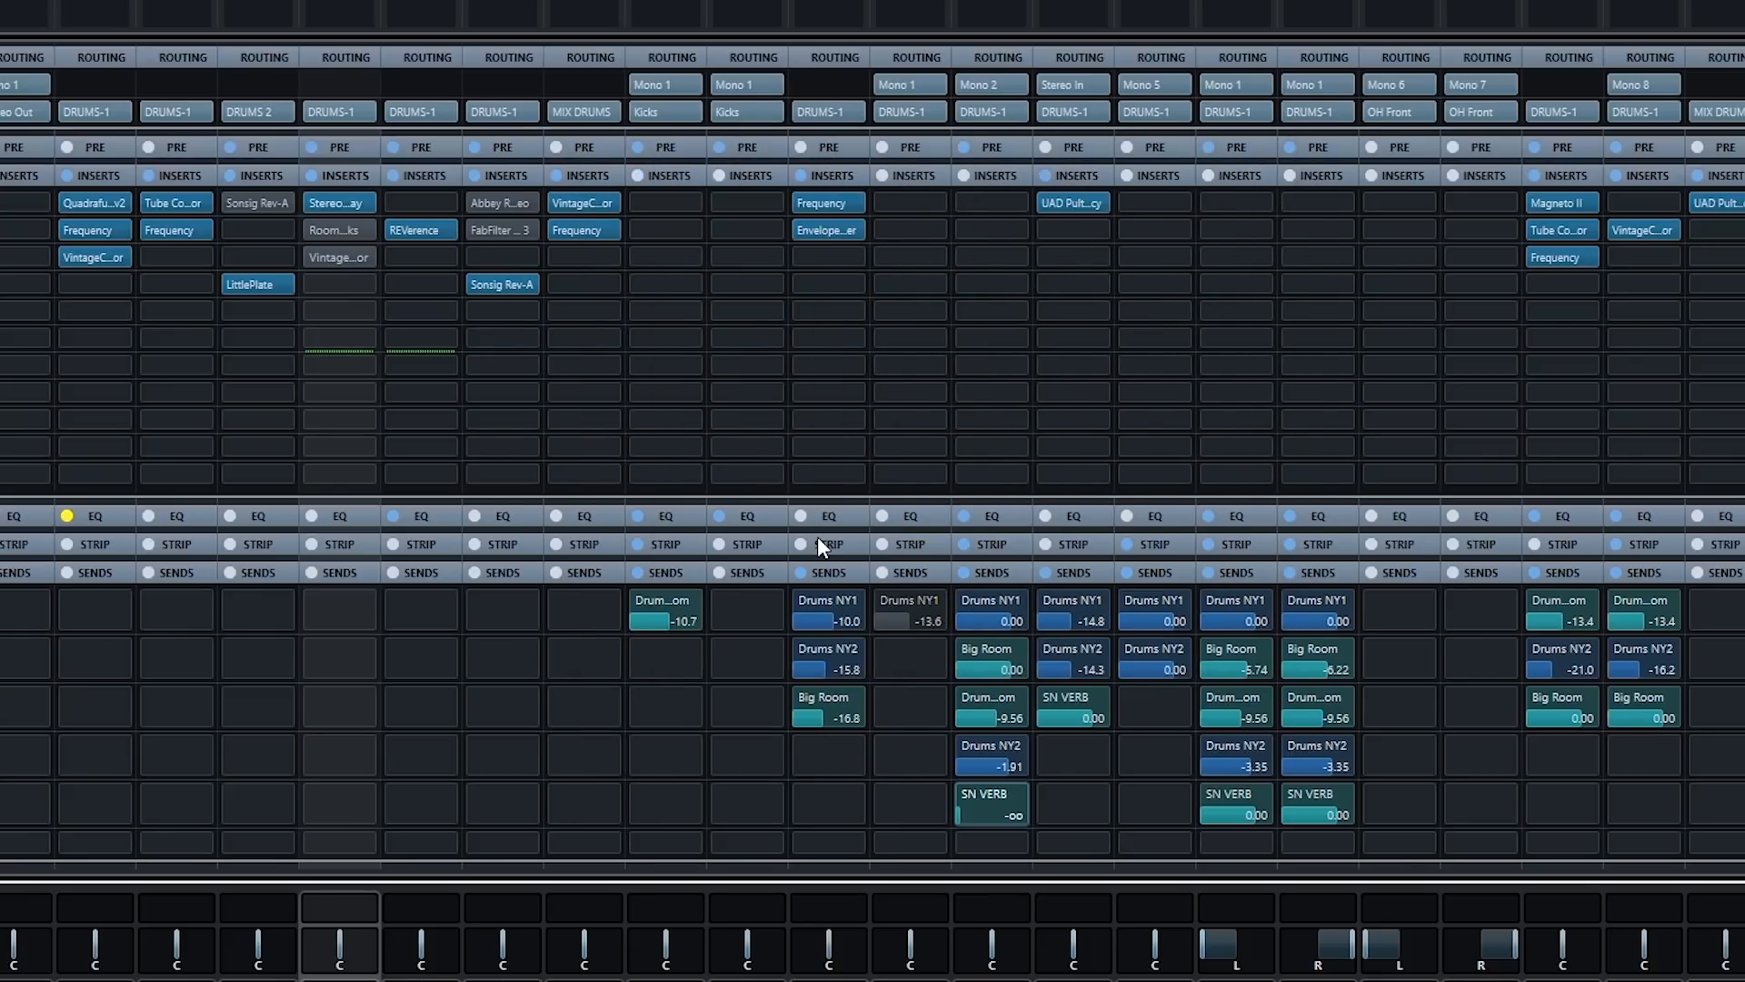
Step: Open the RoomWorks reverb on Big Room, audition it and fine-tune its mix amount
double_click(348, 233)
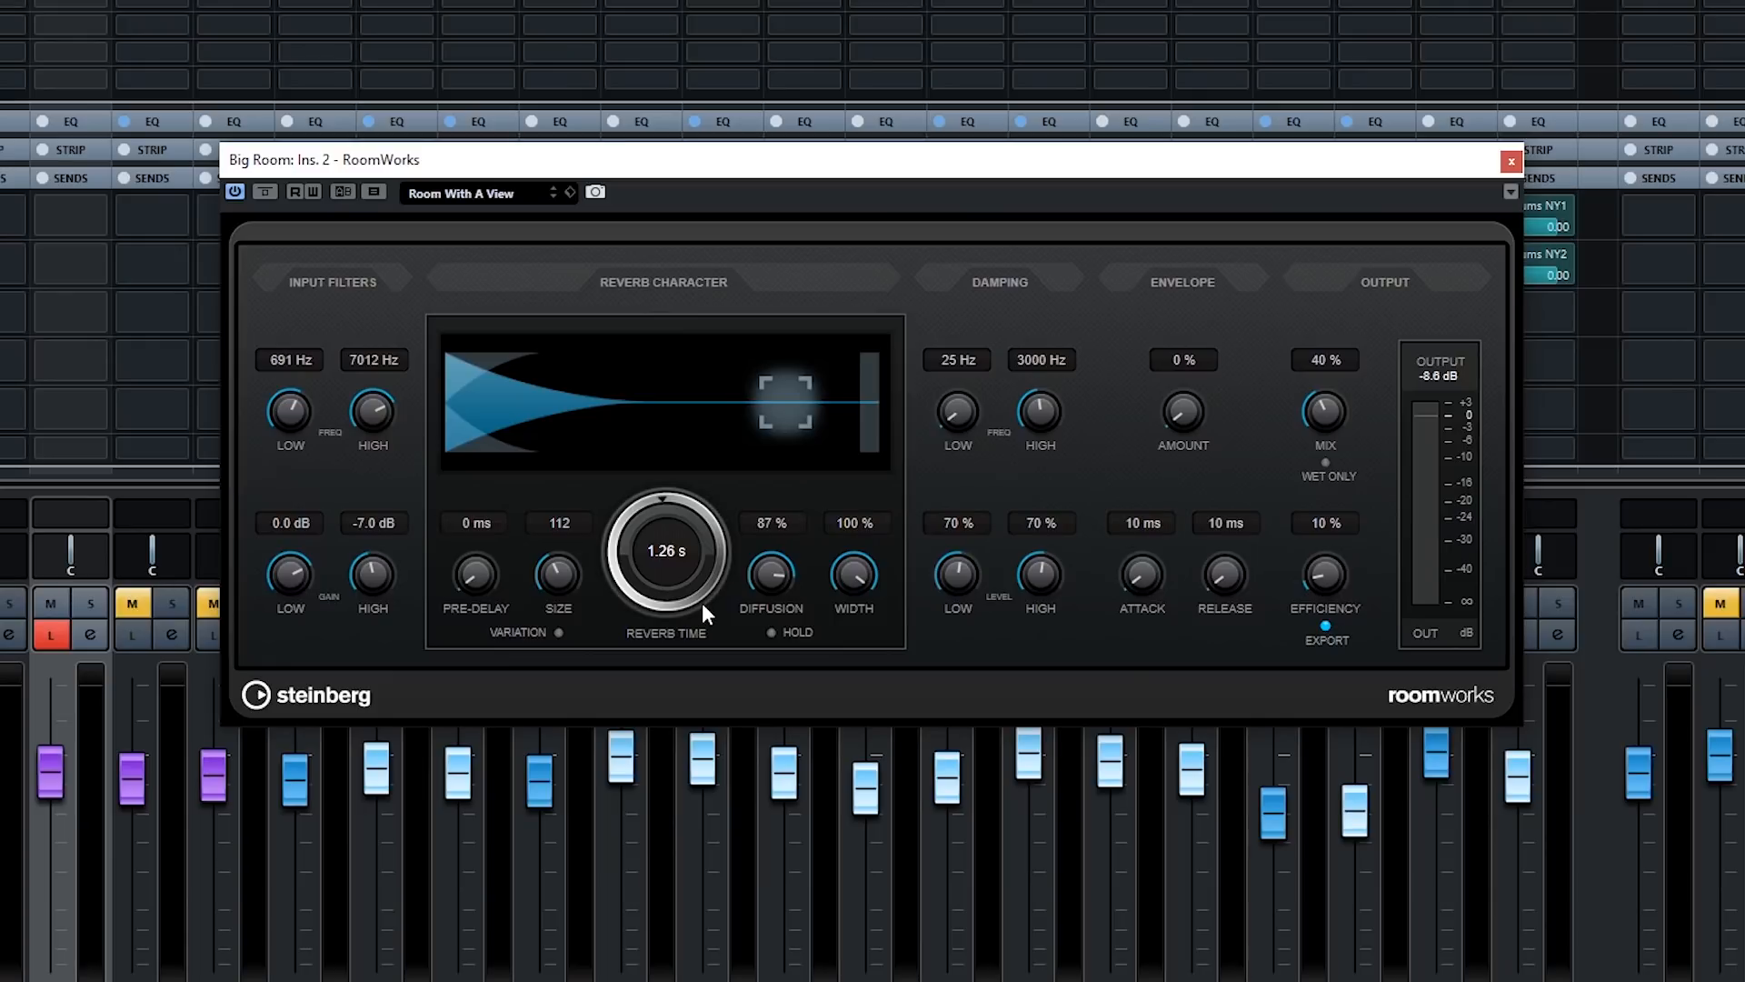
key("space")
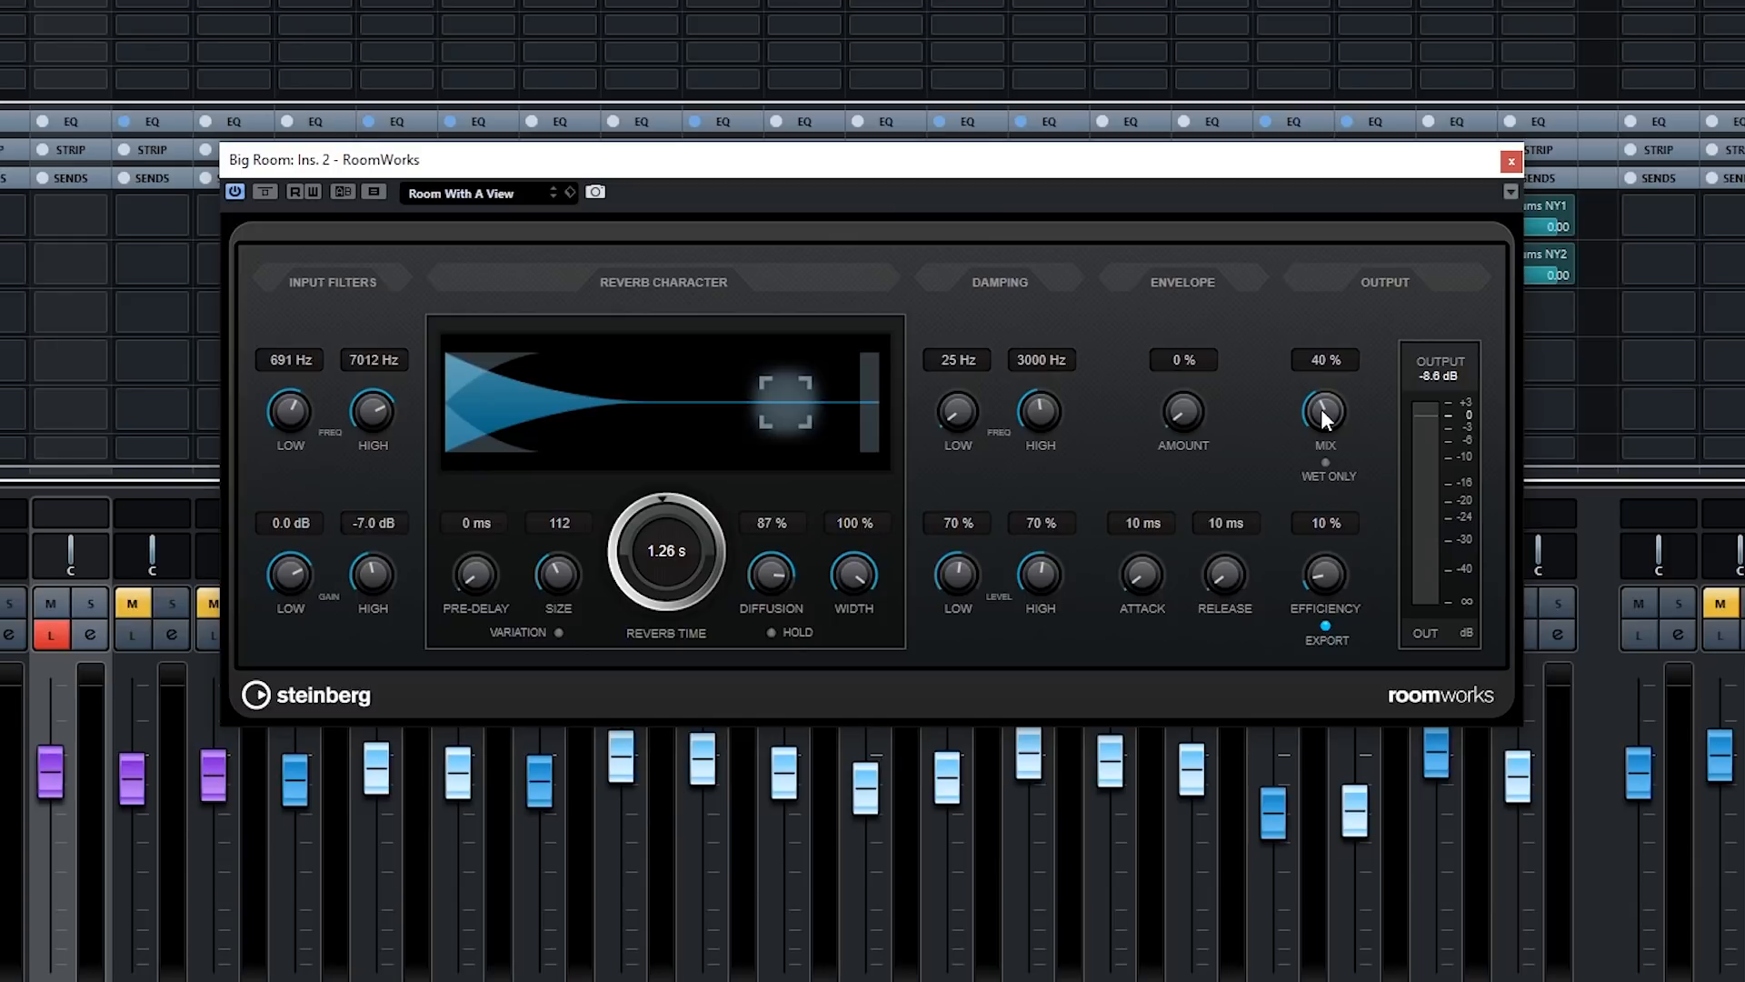
mouse_move(1322, 407)
left_mouse_down()
mouse_move(1262, 562)
mouse_move(1382, 156)
mouse_move(1302, 591)
mouse_move(1323, 413)
left_mouse_up()
left_click(1511, 160)
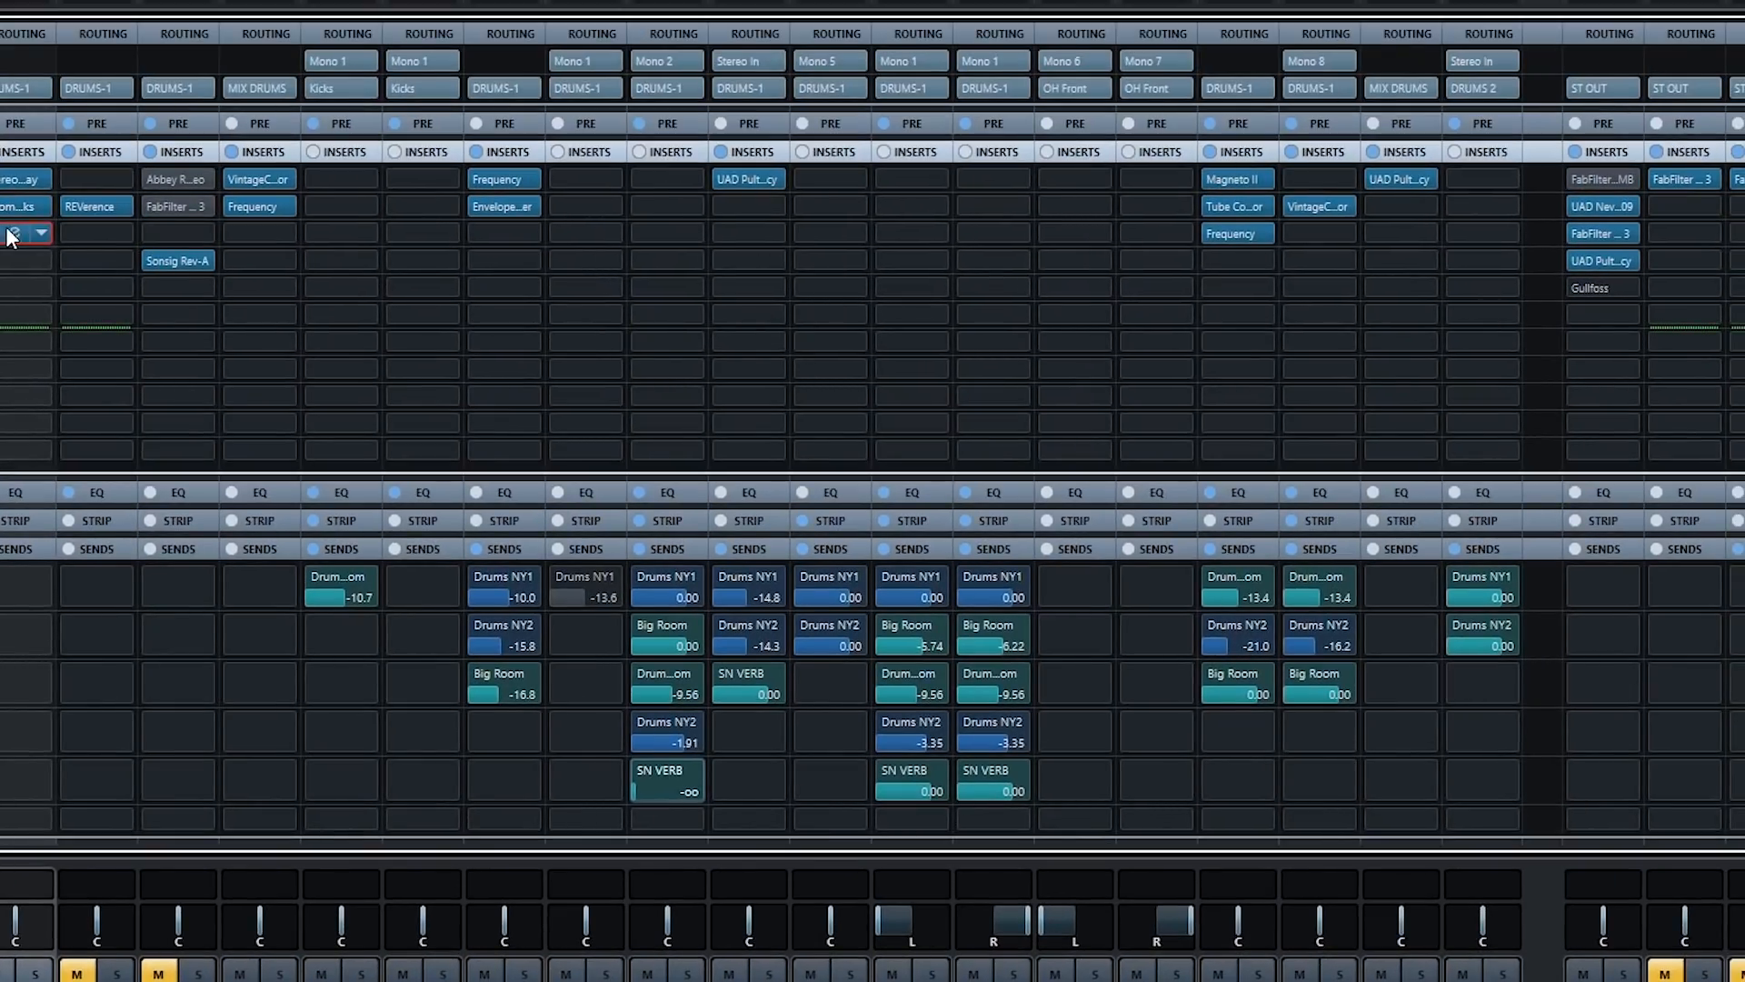
Step: Open the VintageCompressor on Big Room, review its settings and audition the compressed room
left_click(13, 235)
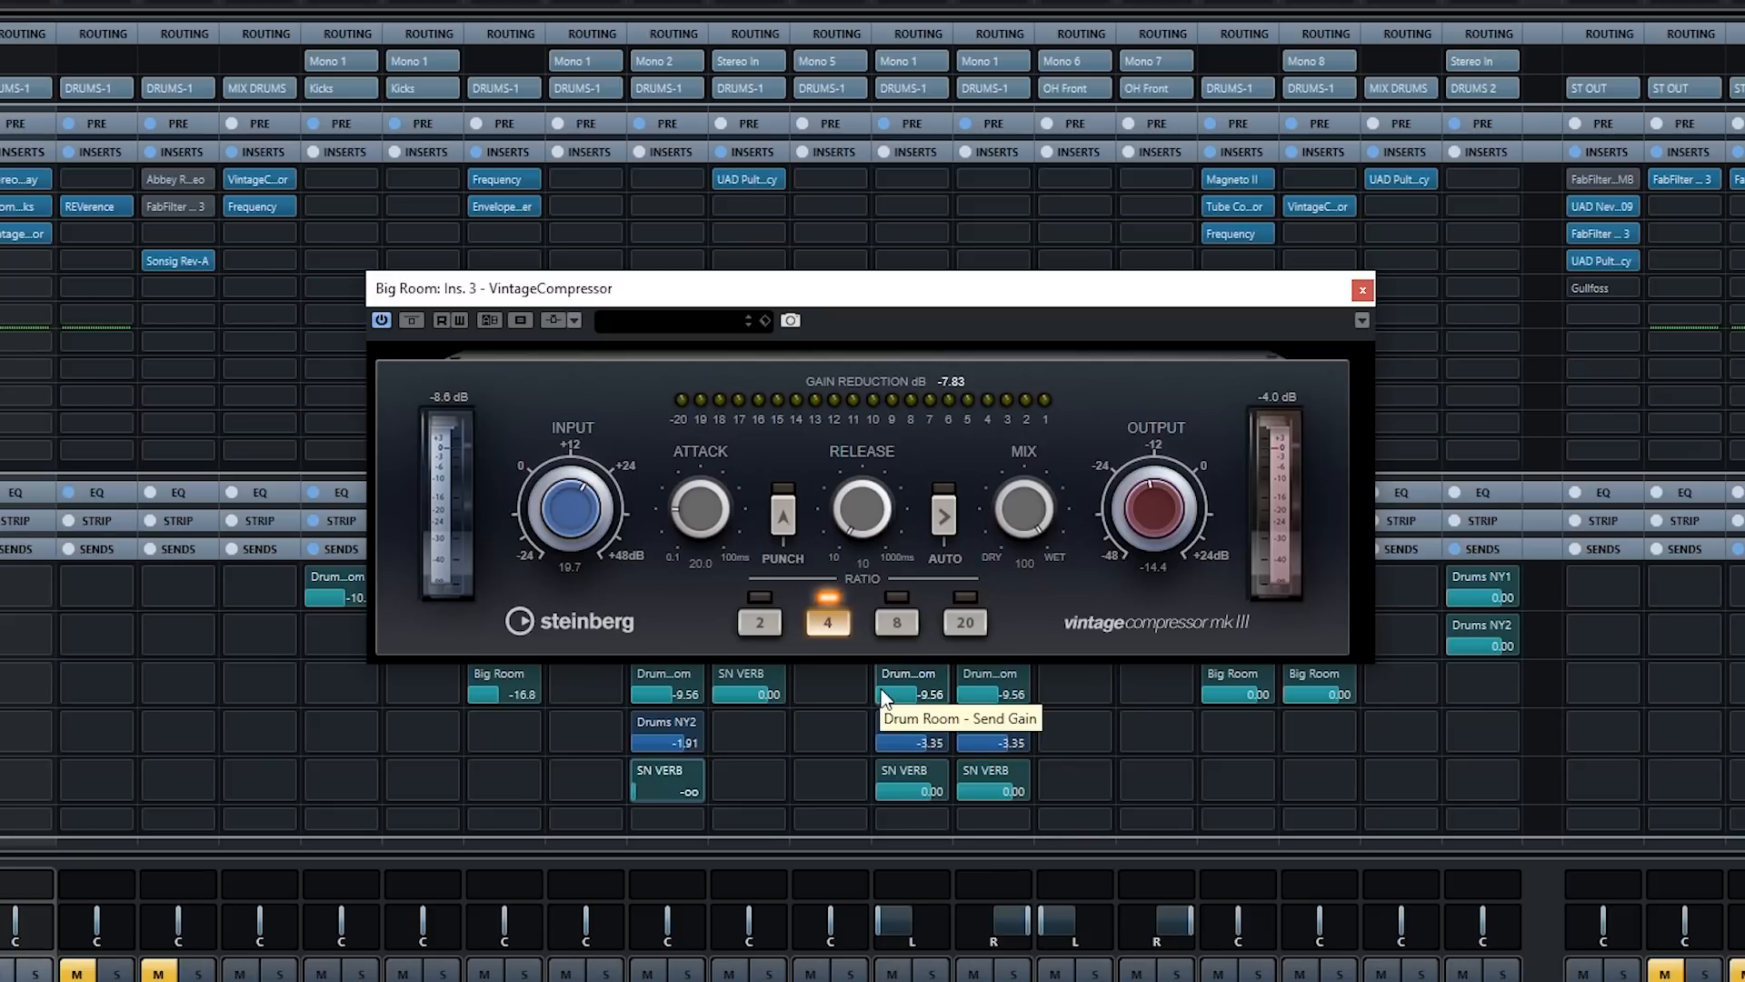
key("space")
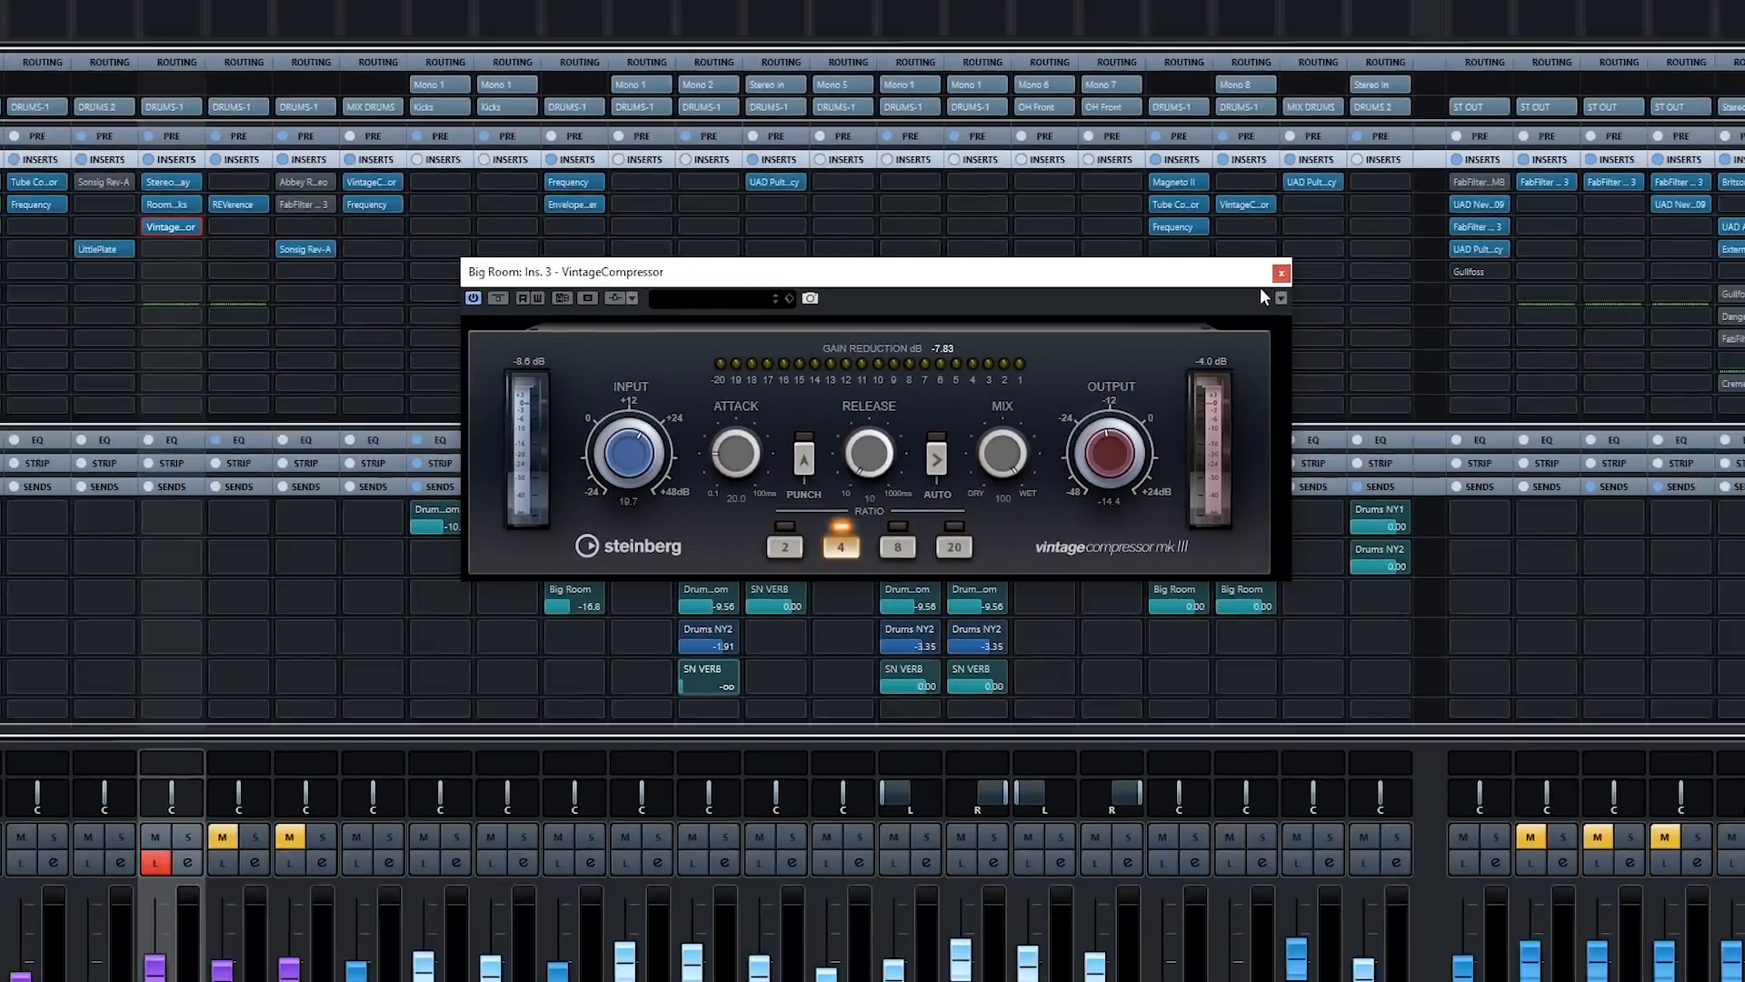
left_click(1362, 289)
Step: Turn off Listen on Big Room, solo the channel and raise its fader to about -1.3 dB during playback
left_click(380, 663)
left_click(402, 644)
key("space")
left_click_drag(378, 751, 378, 746)
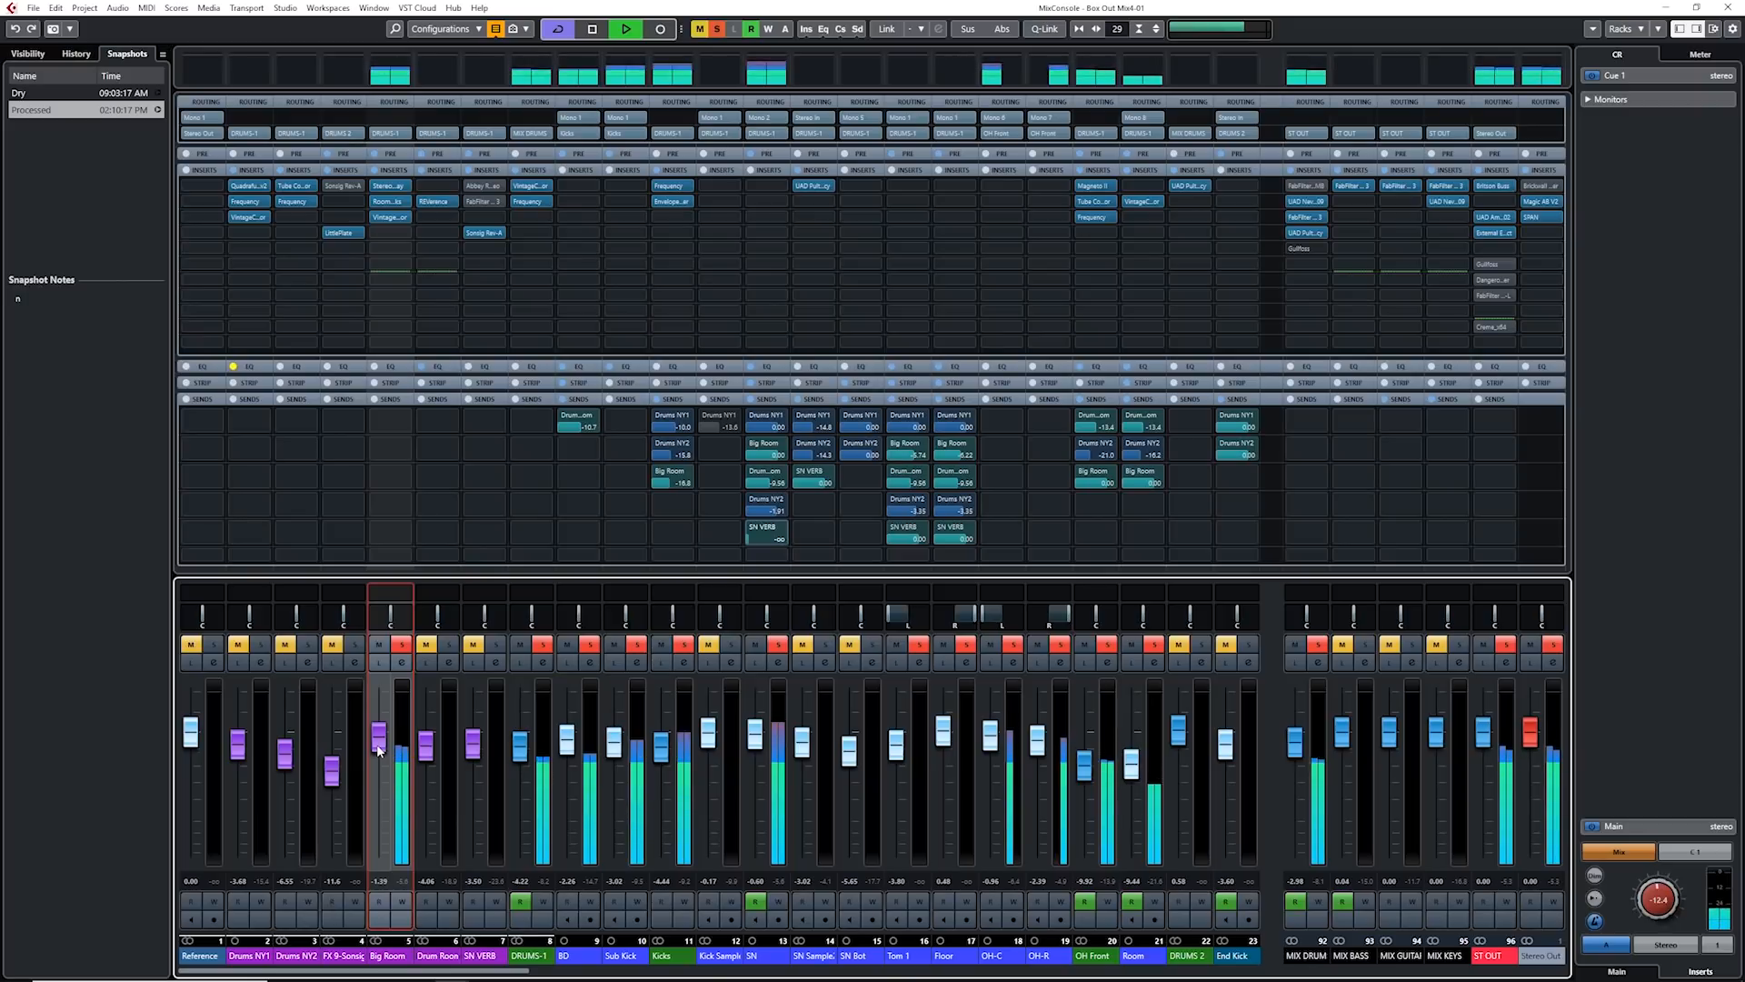
key("space")
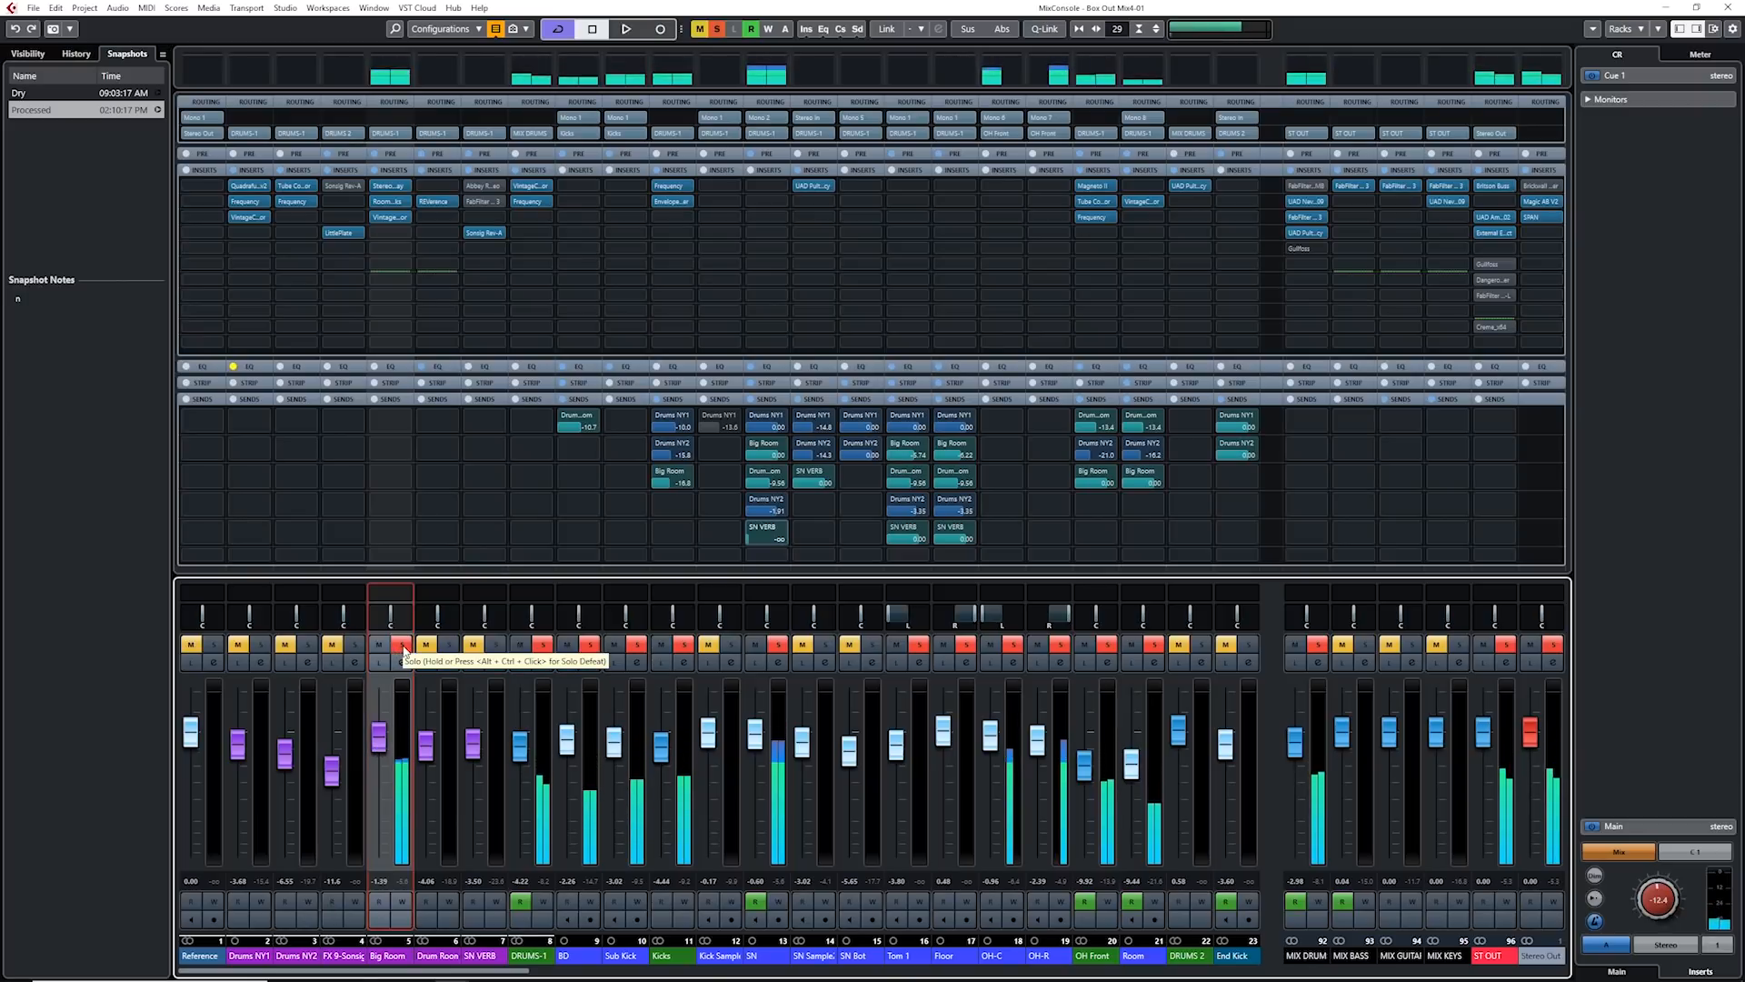
Step: Clear the Big Room solo, pull its fader fully down and blend it into the drums at -6.54 dB
left_click(402, 646)
left_click_drag(379, 737, 391, 911)
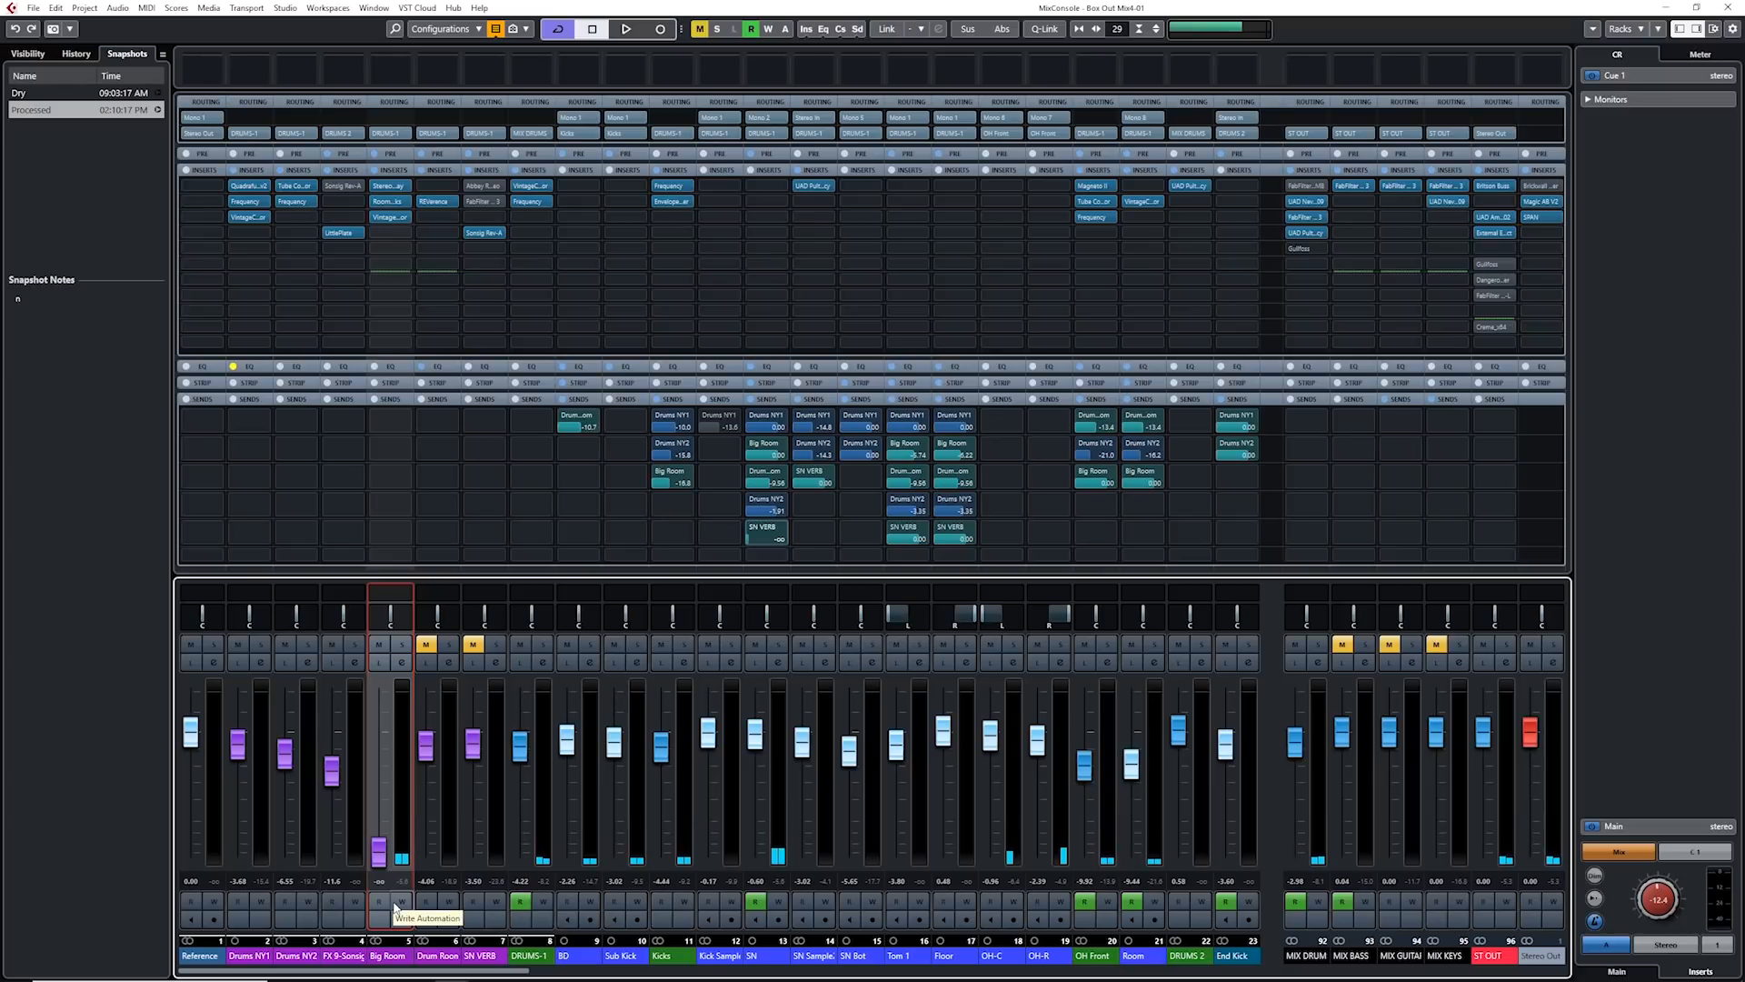
key("space")
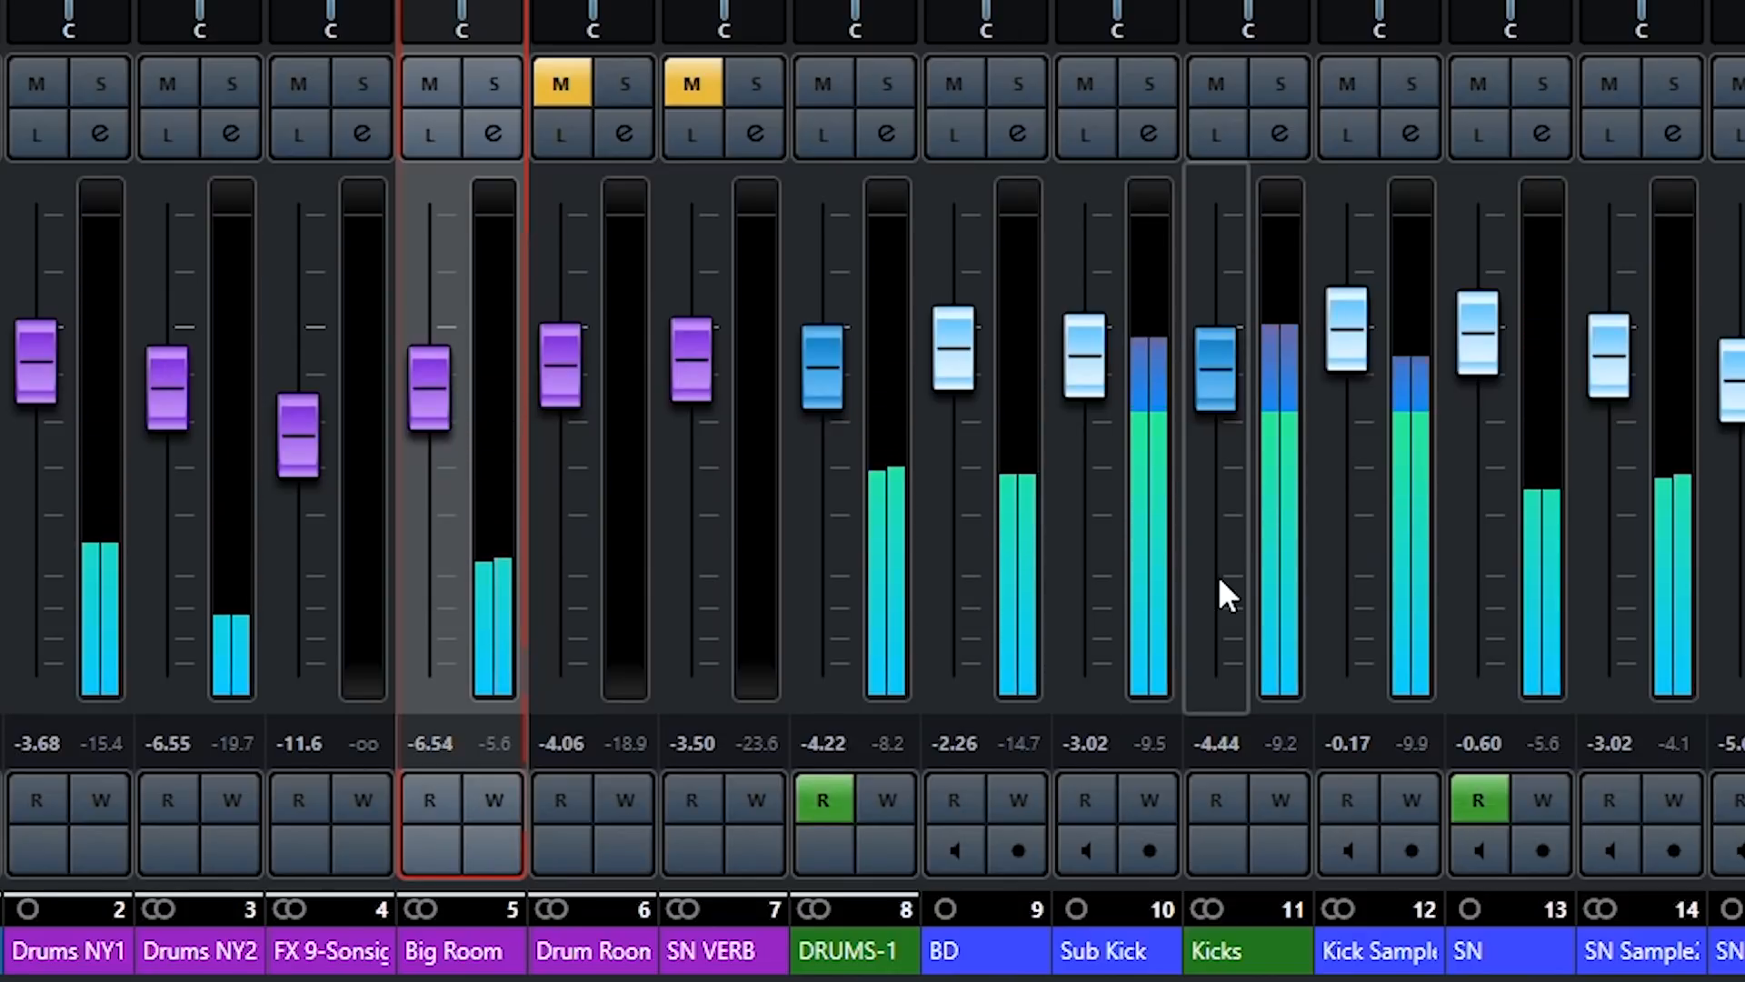
Step: Compare the drum mix with Big Room muted and unmuted, and play it with StereoDelay bypassed
left_click(430, 84)
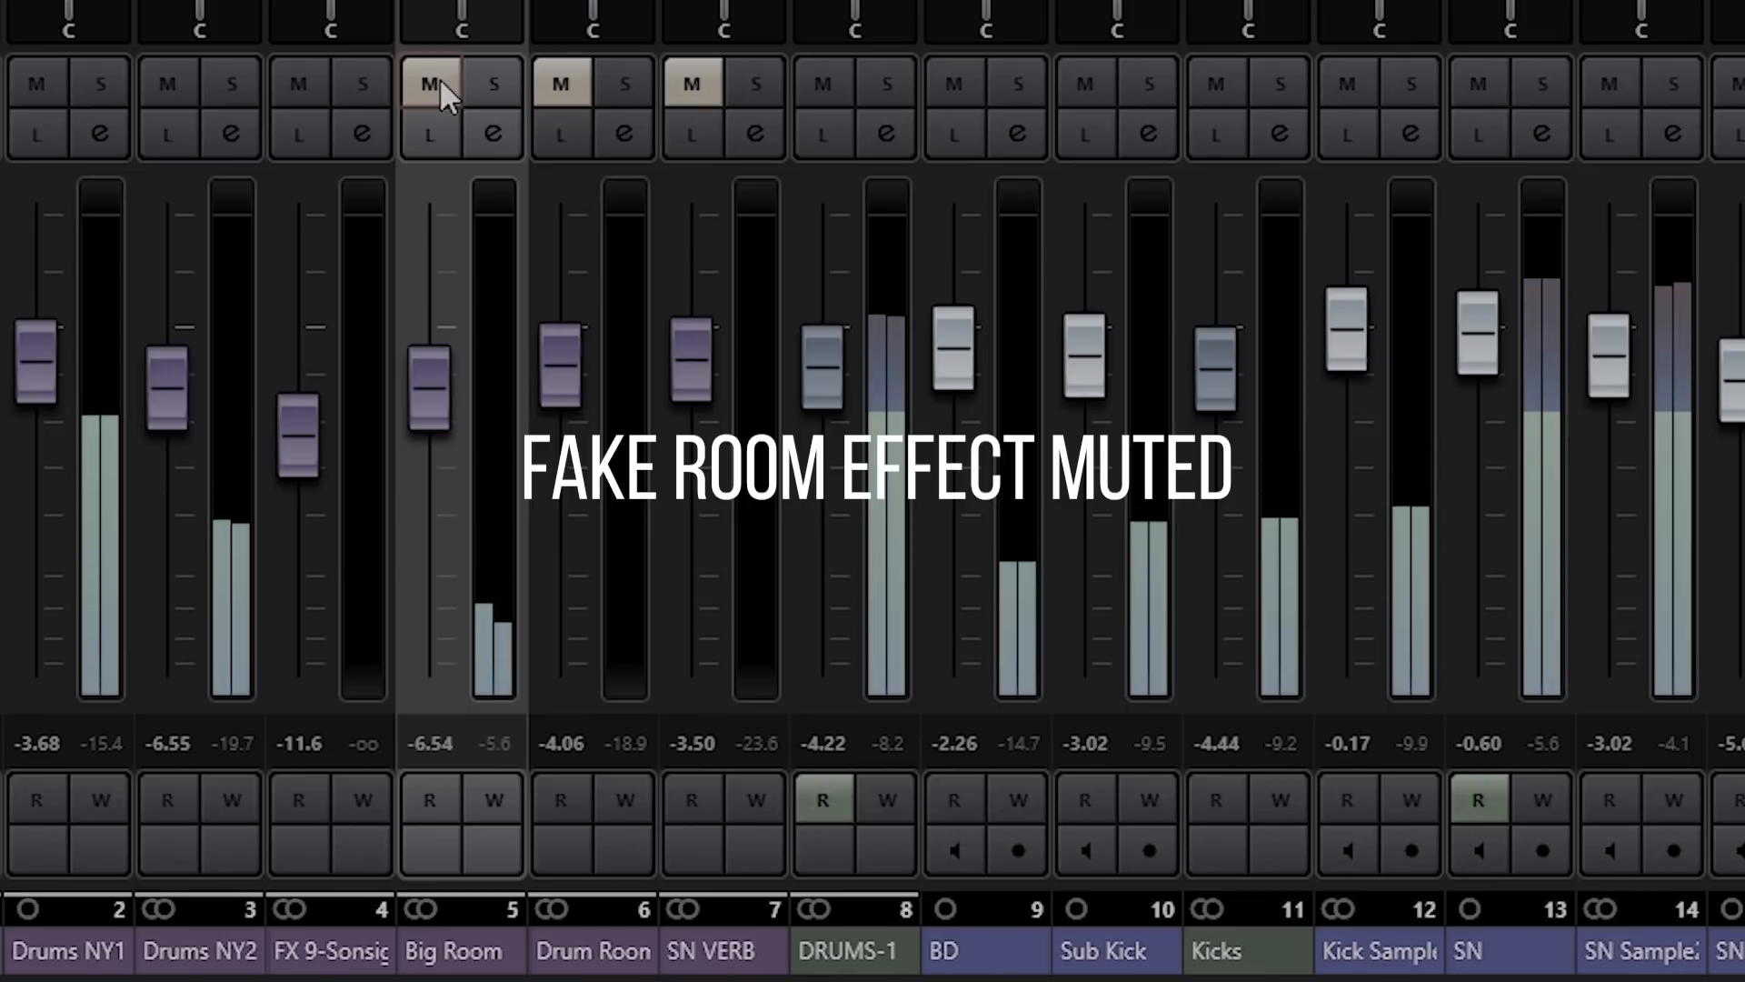
left_click(440, 82)
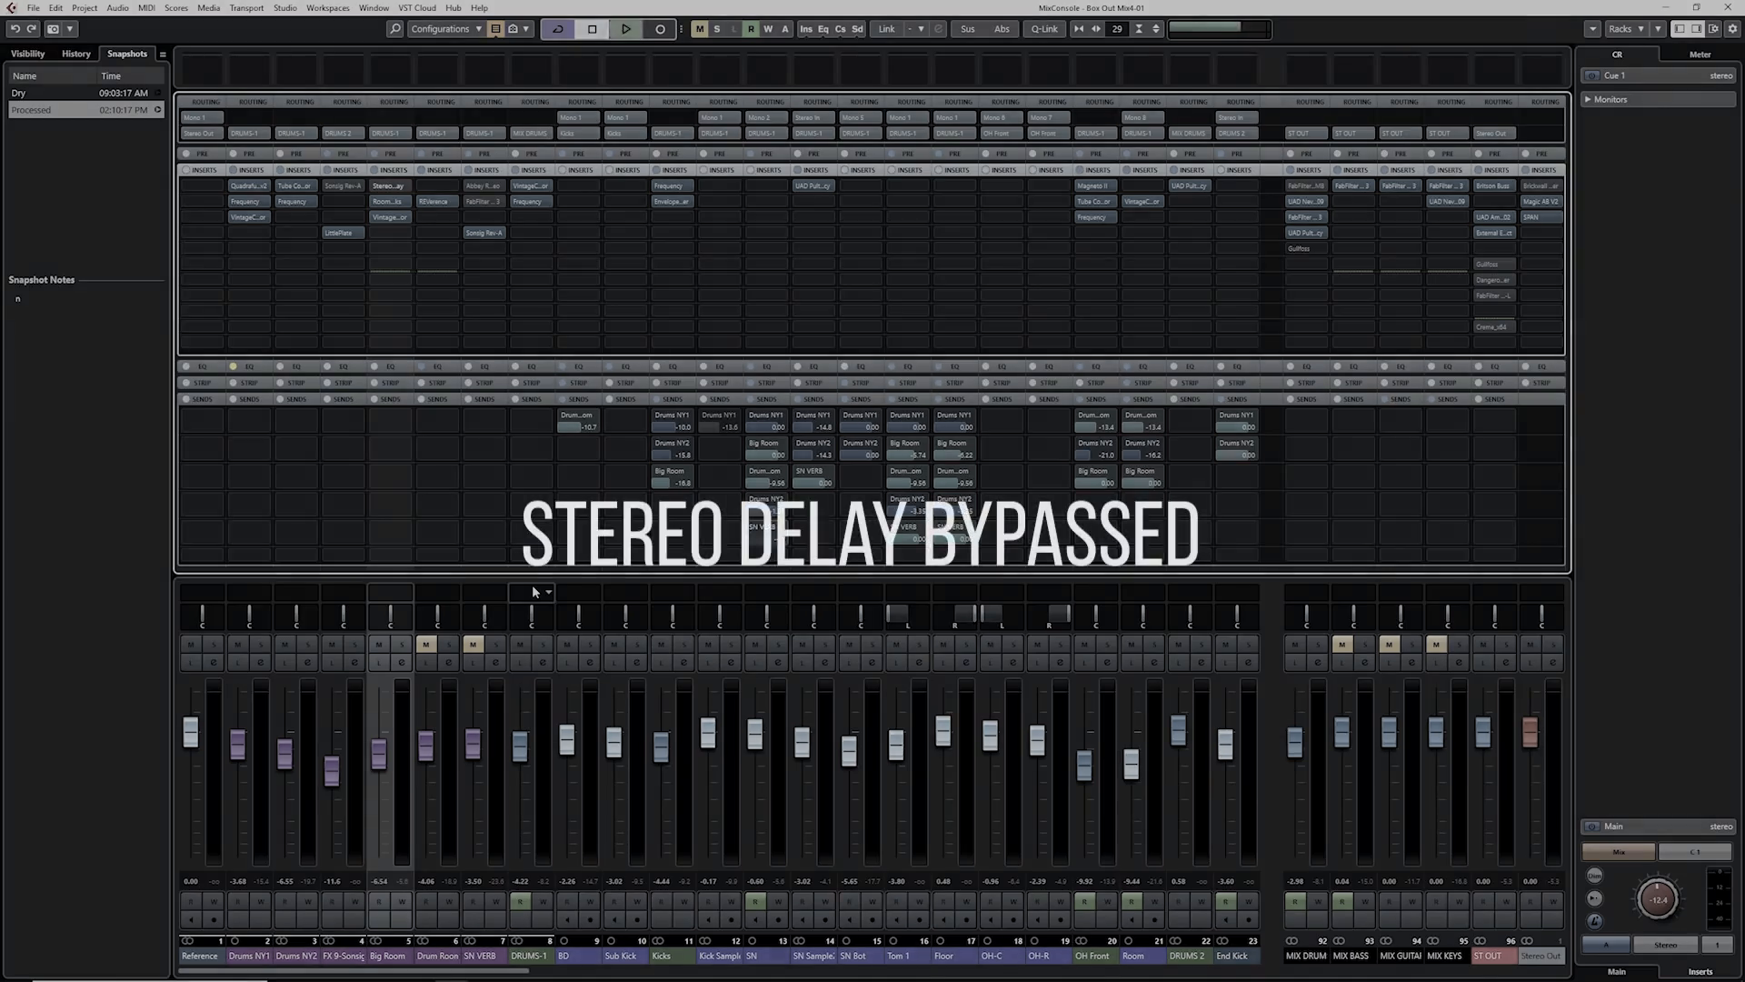
key("space")
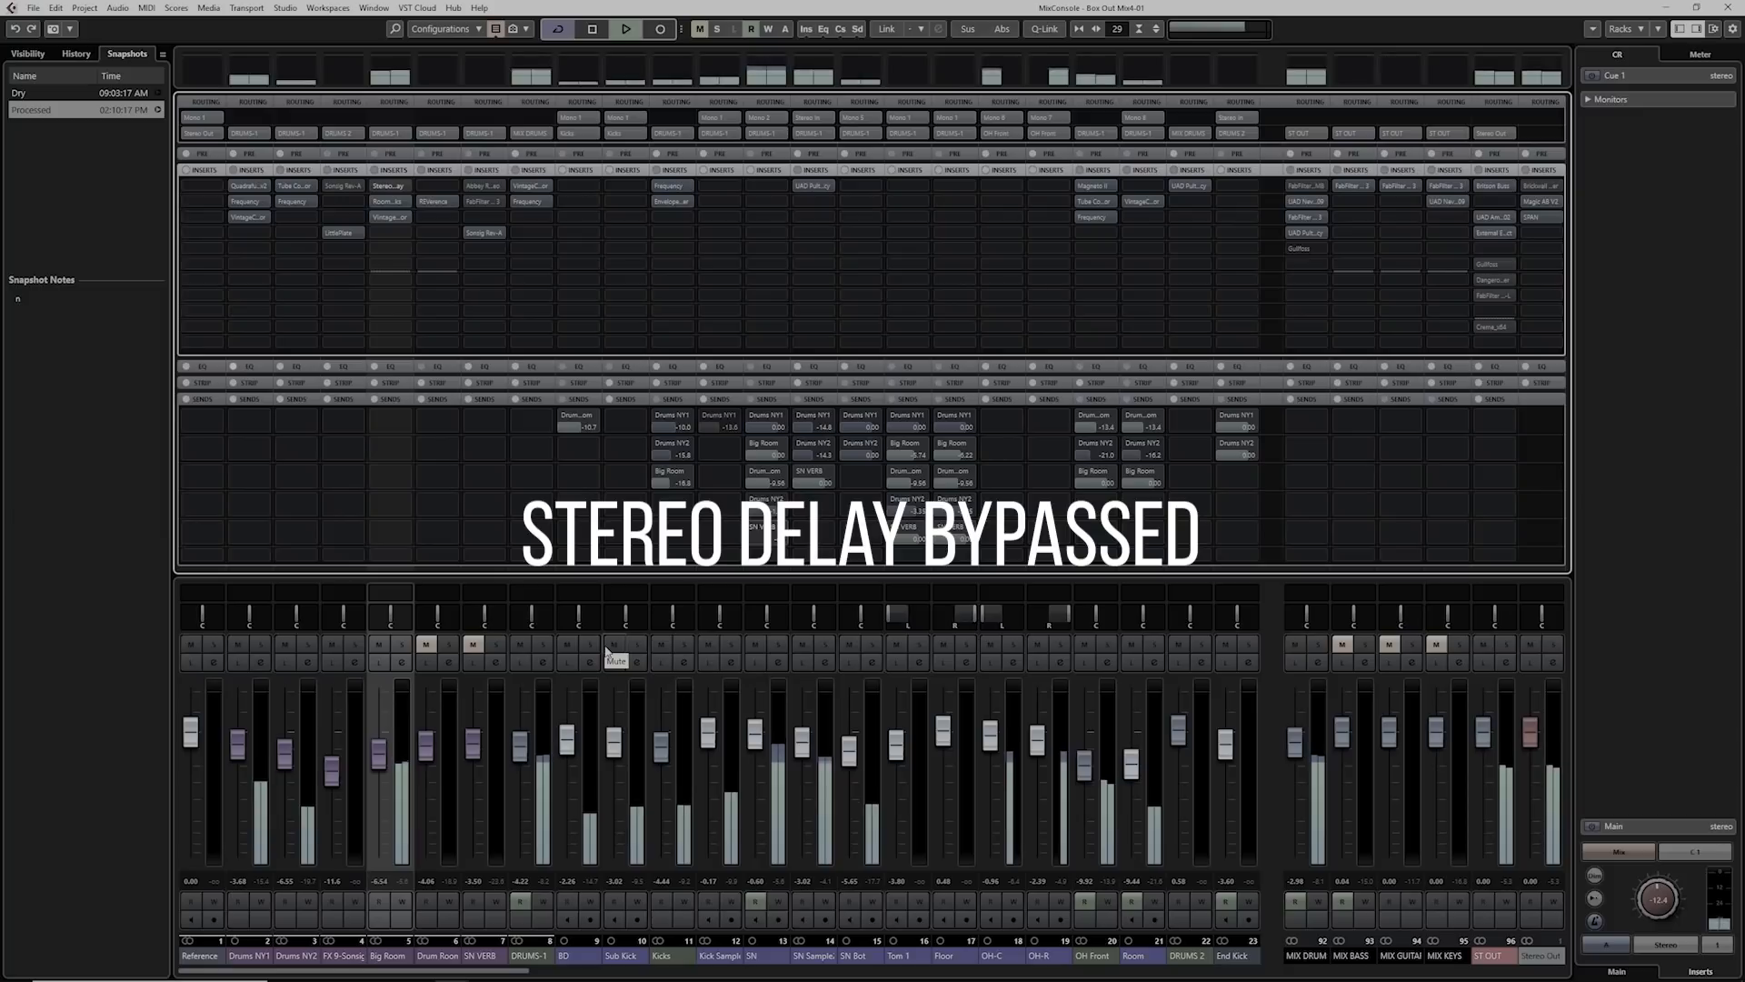